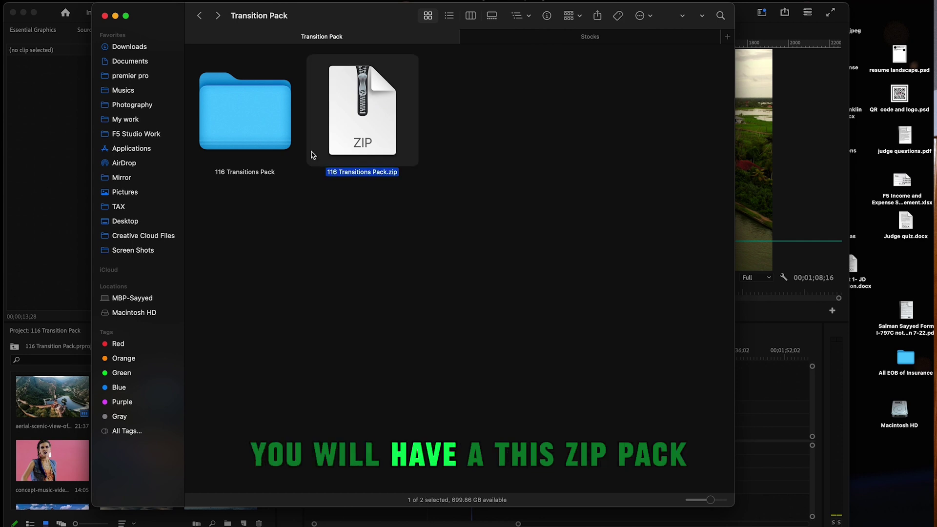
- Extract the 116 Transitions Pack zip and trash the duplicate 116 Transitions Pack 2 folder
right_click(371, 111)
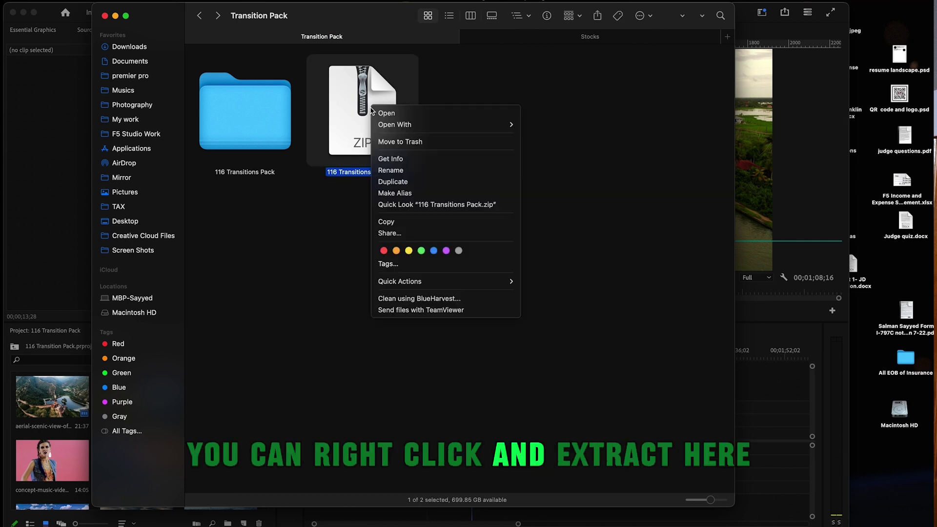
key(Escape)
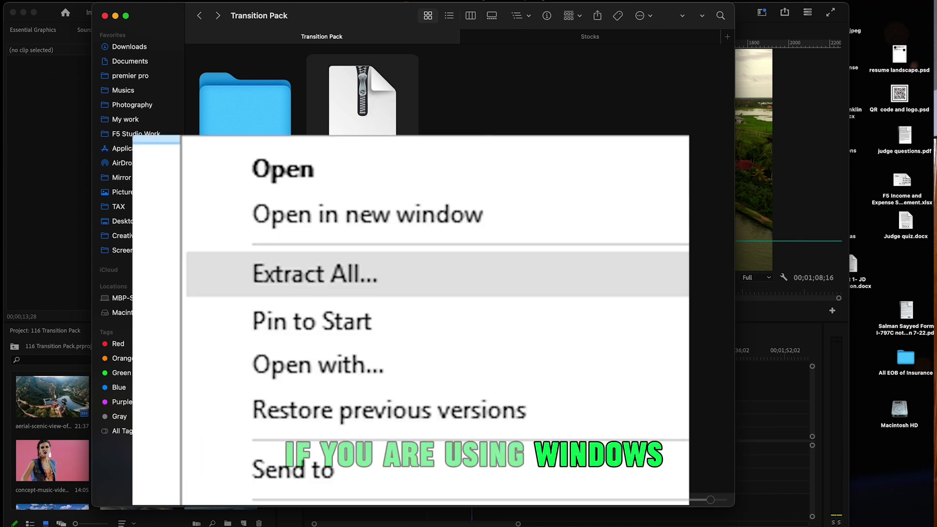
click(365, 115)
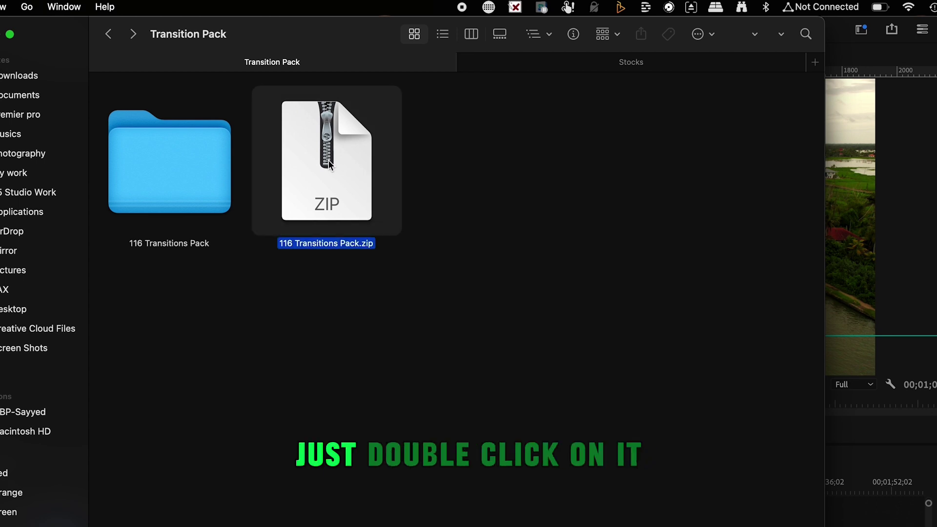
double_click(330, 165)
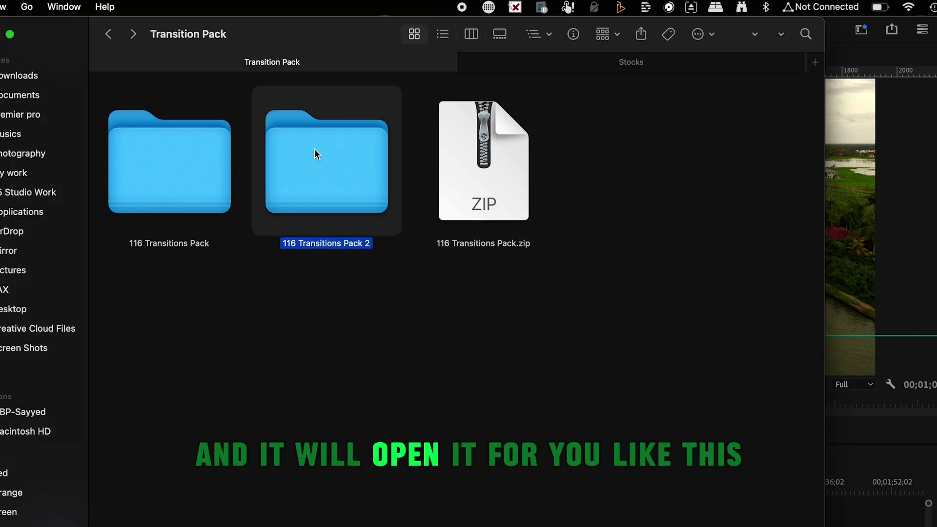
right_click(331, 162)
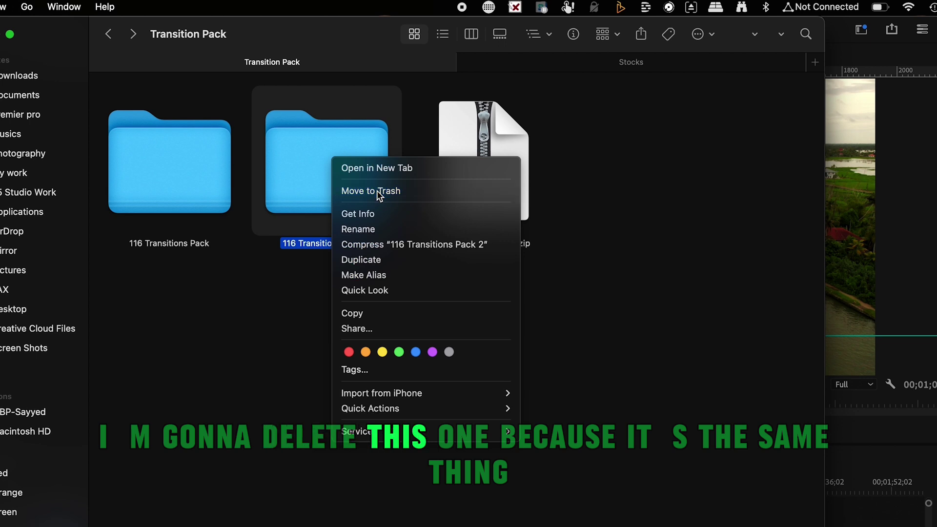
click(376, 190)
- Open 116 Transitions Pack and highlight its four category folders: Essentials, Glitch, Ink and Transitions Pack
click(156, 161)
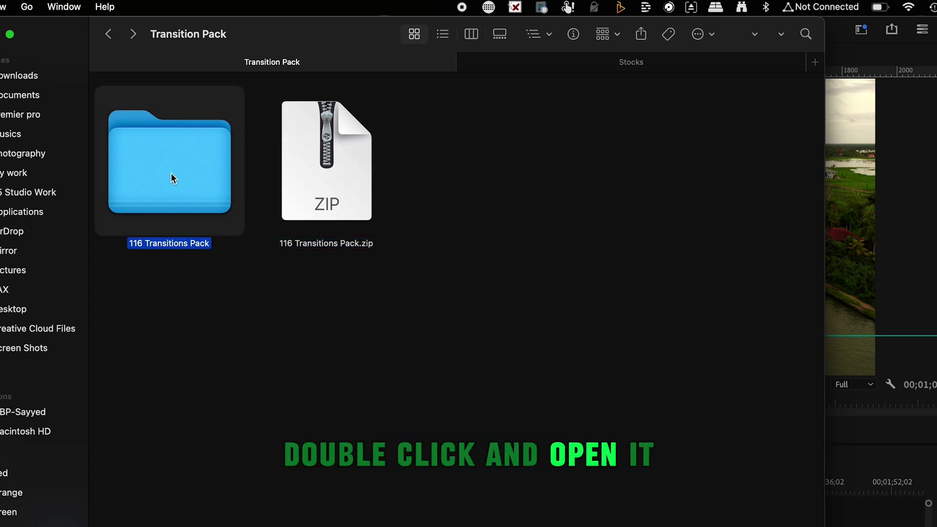
double_click(171, 173)
drag(746, 300, 178, 162)
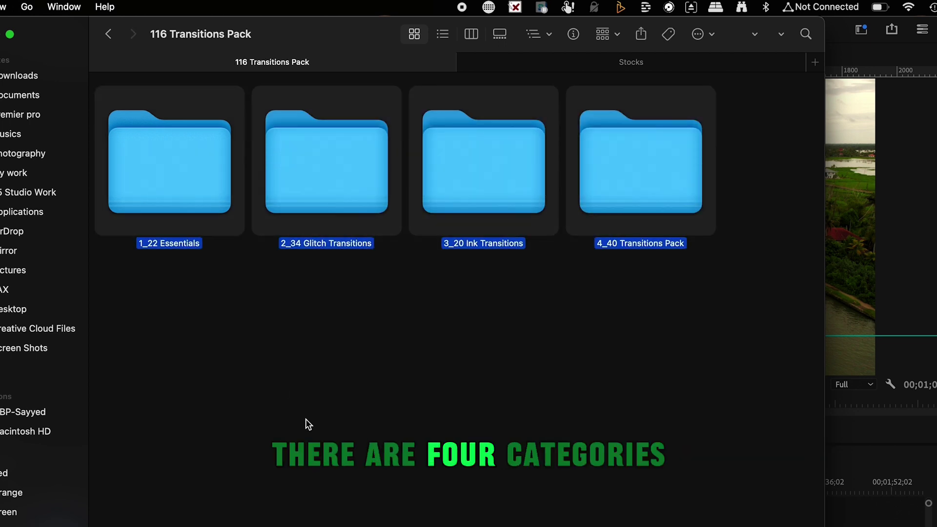
click(165, 151)
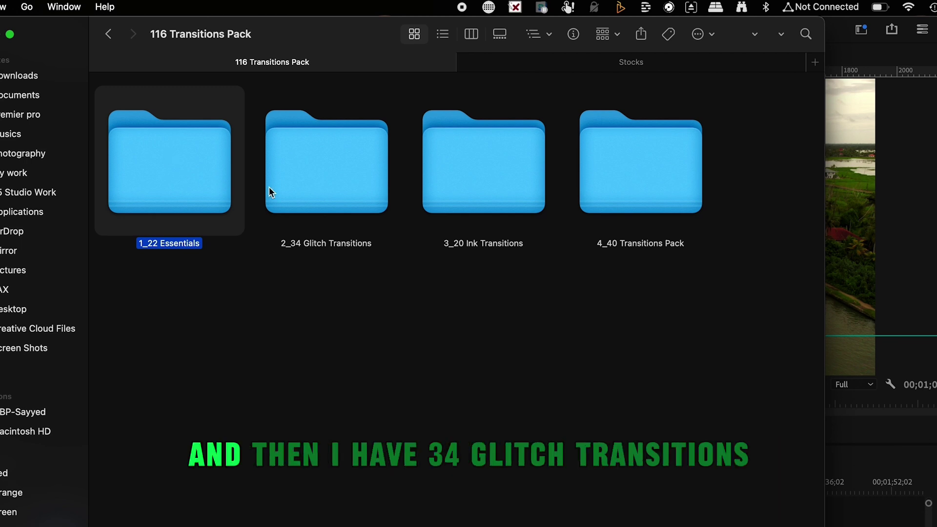
click(324, 203)
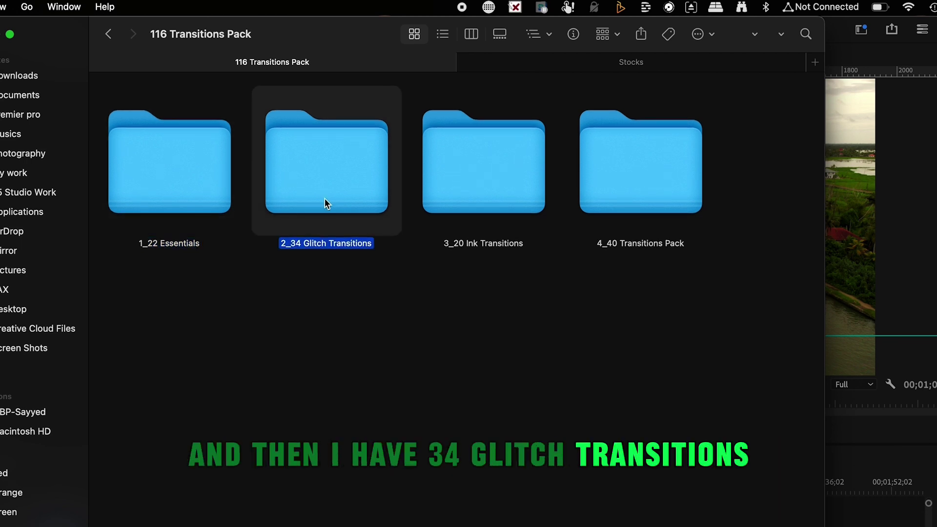
click(472, 195)
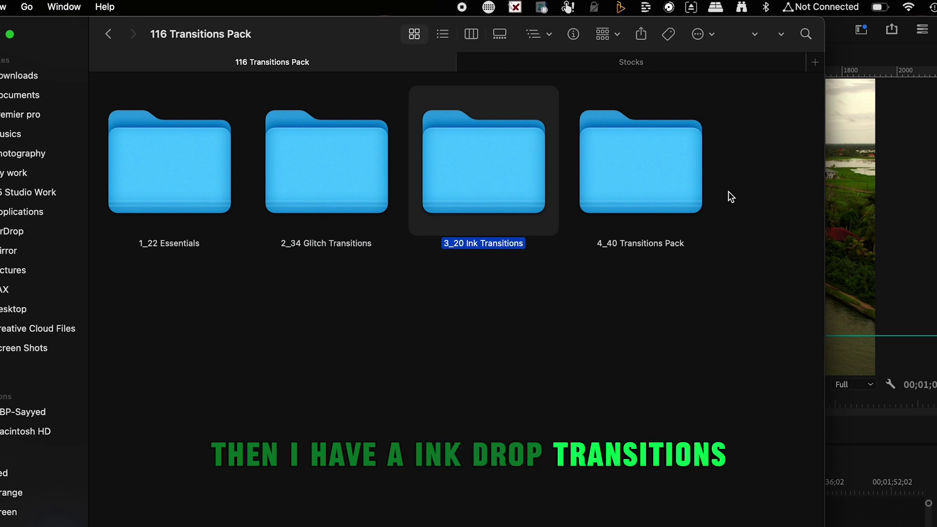
click(636, 171)
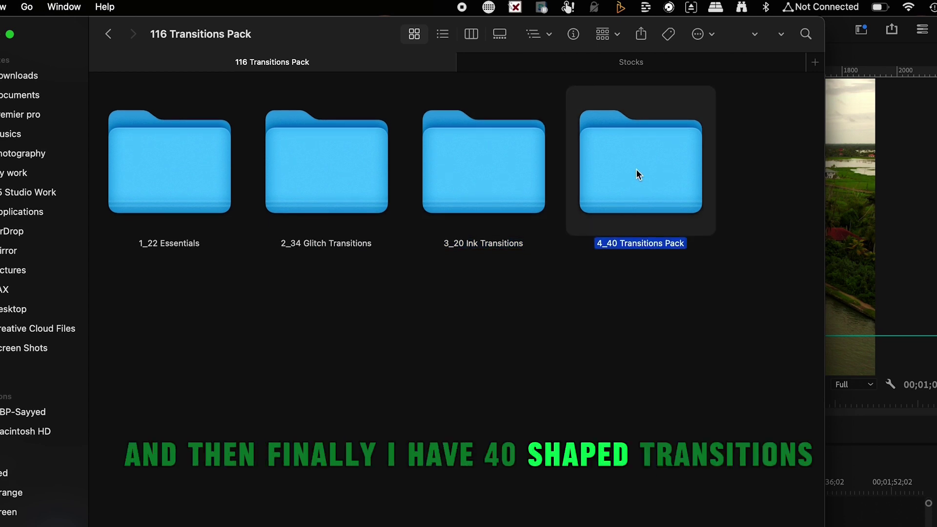
click(538, 315)
- Select the 1_22 Essentials folder and preview the four-clip Essentials sequence in Premiere
click(193, 137)
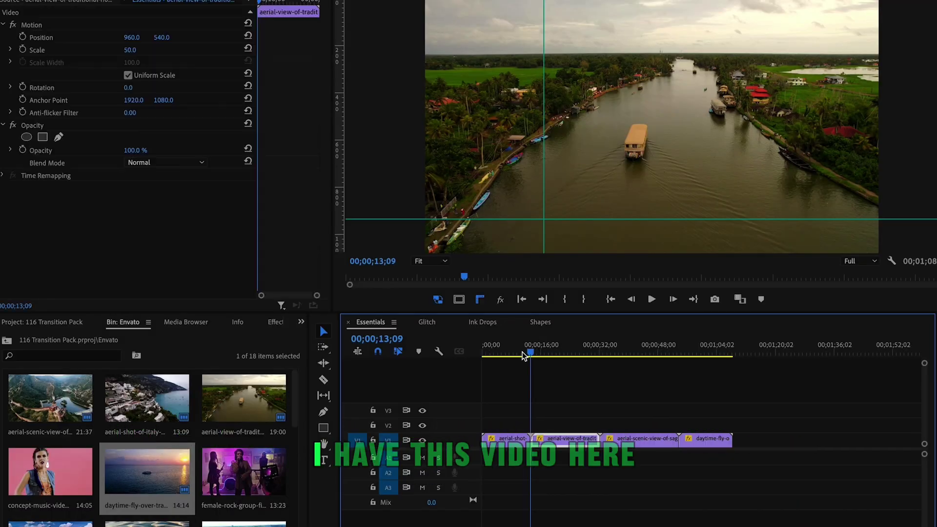
mouse_move(522, 352)
mouse_down()
mouse_move(510, 352)
mouse_move(524, 353)
mouse_up()
click(653, 299)
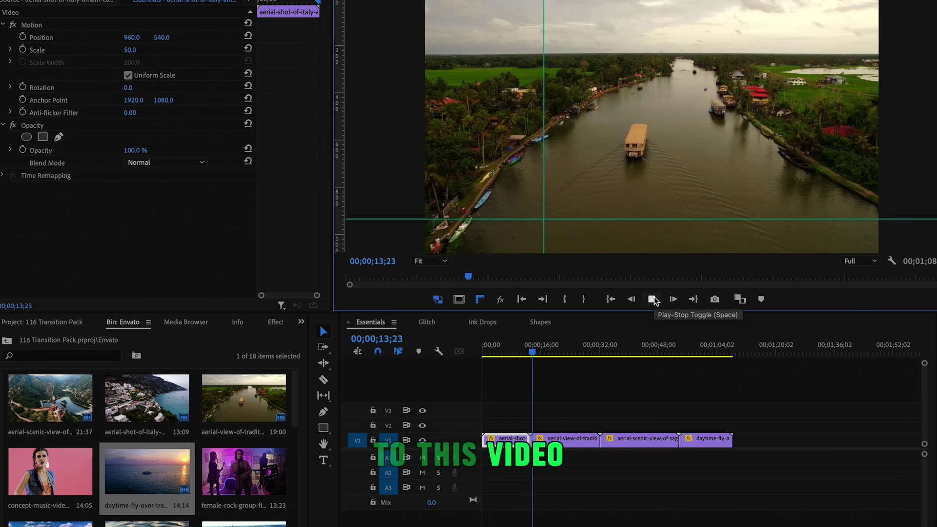
- Stop playback and bring the Effects panel into view
click(545, 413)
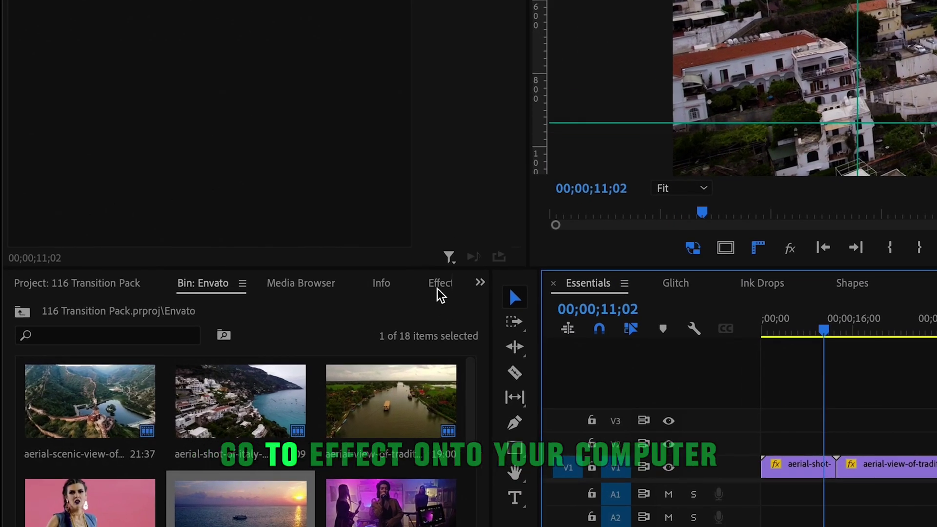
click(439, 284)
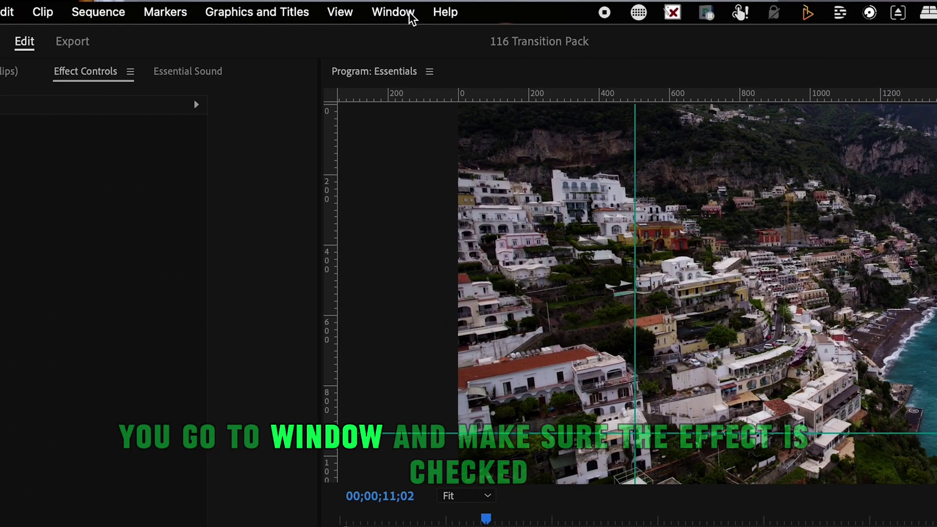
click(410, 17)
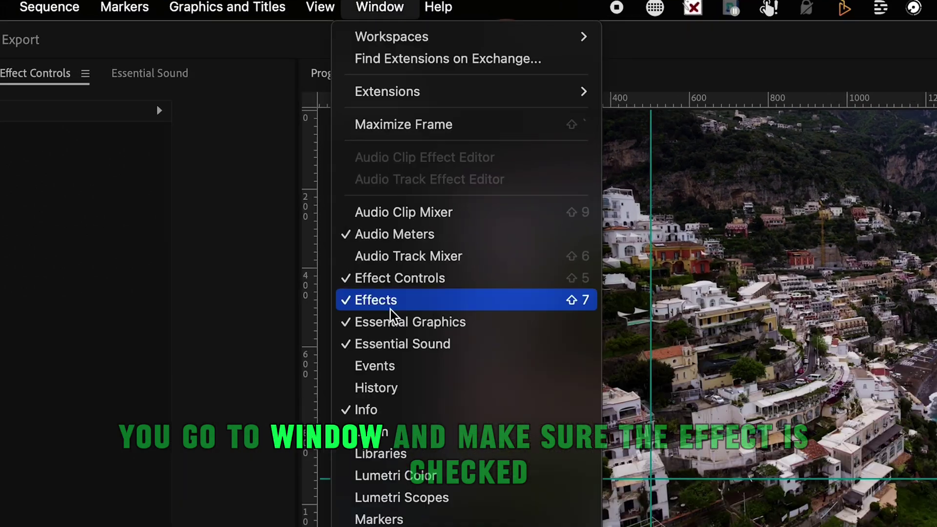
click(415, 306)
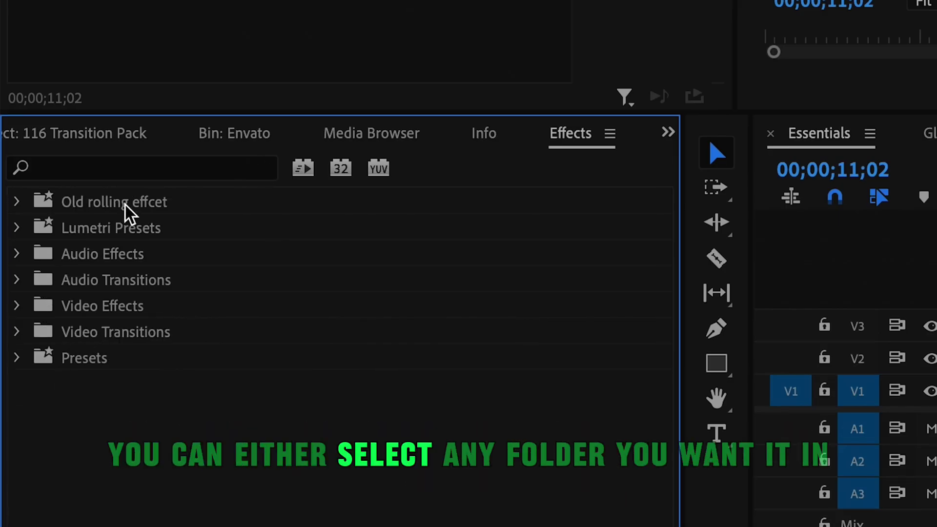
- Import presets into the Presets folder, choosing the Essential transitions .prfpset in 1_22 Essentials
click(167, 366)
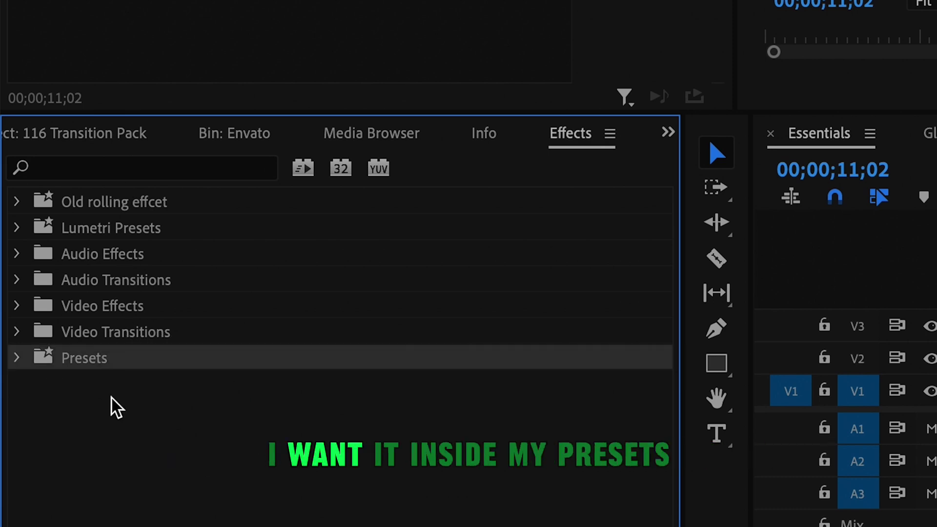
click(157, 361)
key(Escape)
right_click(195, 369)
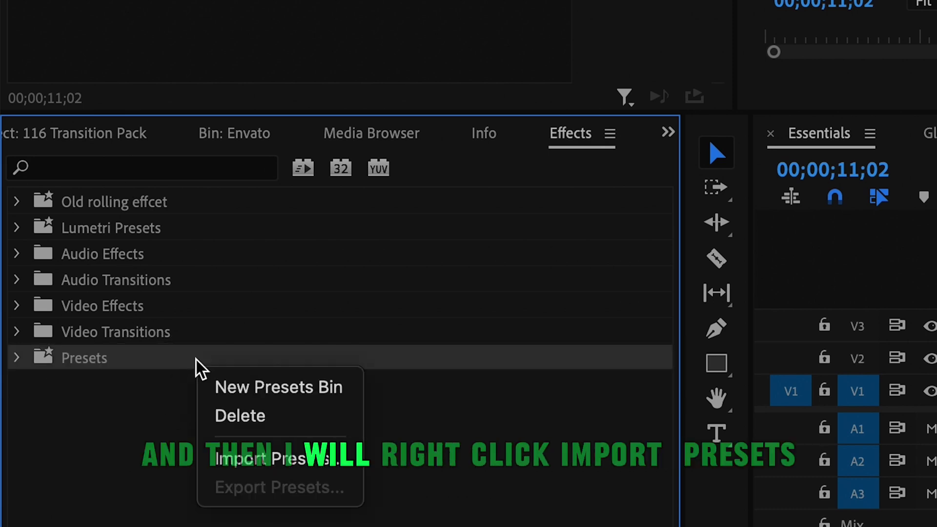
click(278, 461)
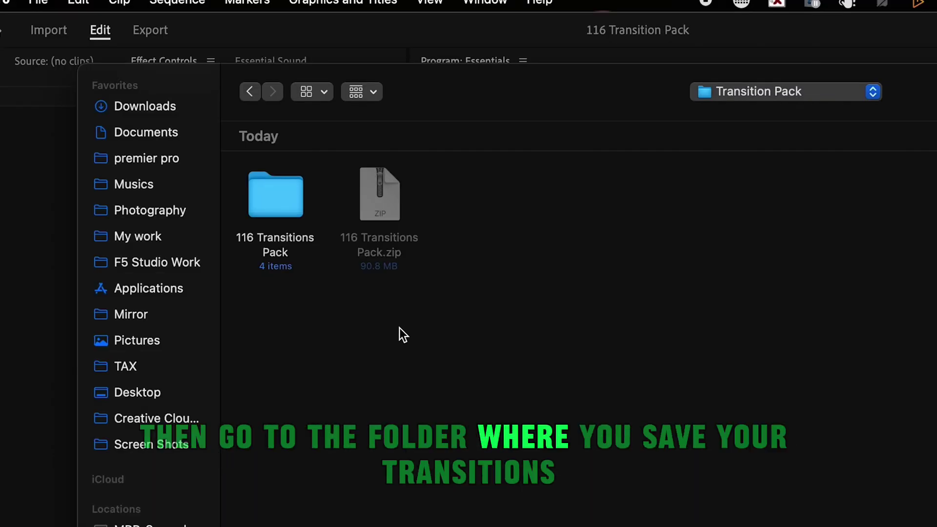
click(292, 206)
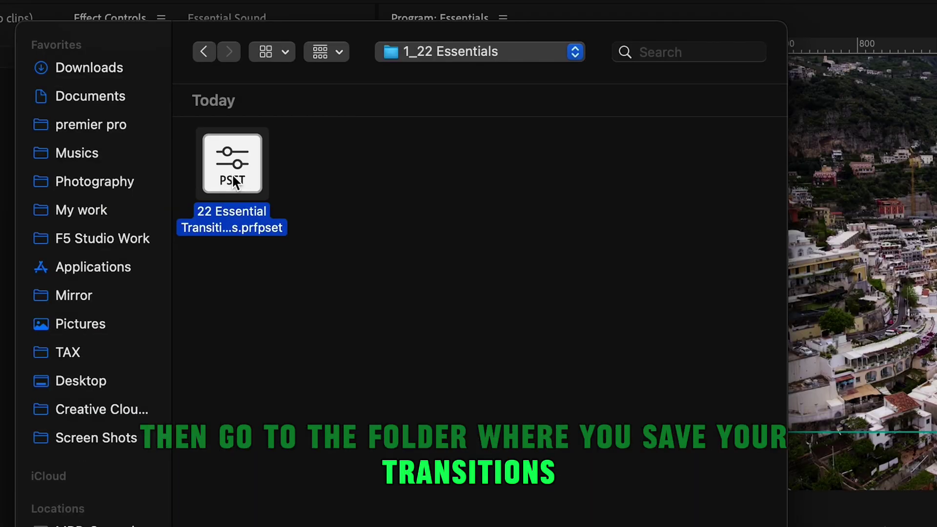
click(334, 221)
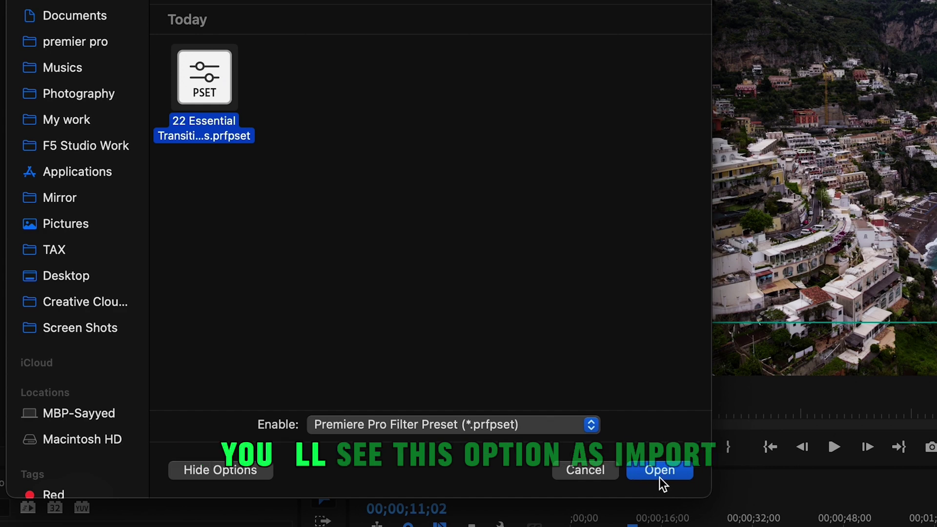
- Import the file, expand Presets > 22 Essential Transitions, and view Strech to Right: 10 frames properties
click(672, 476)
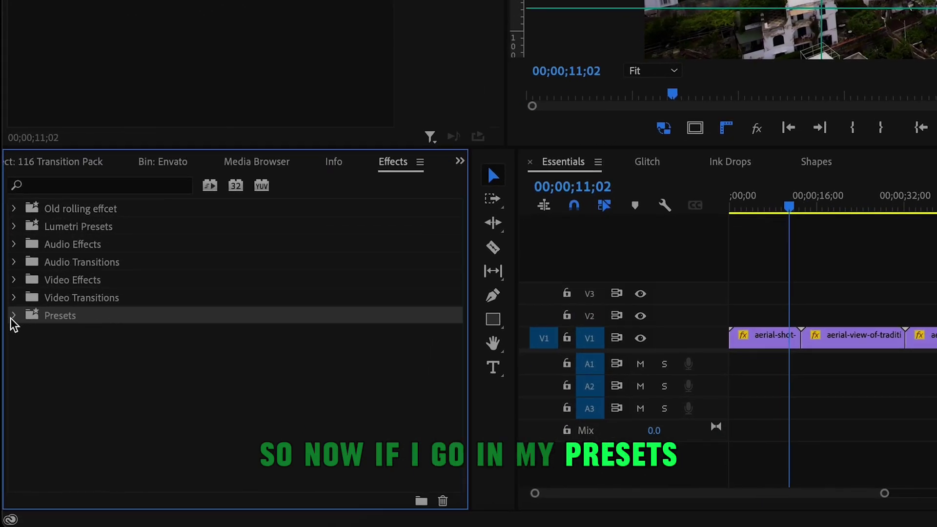
click(13, 315)
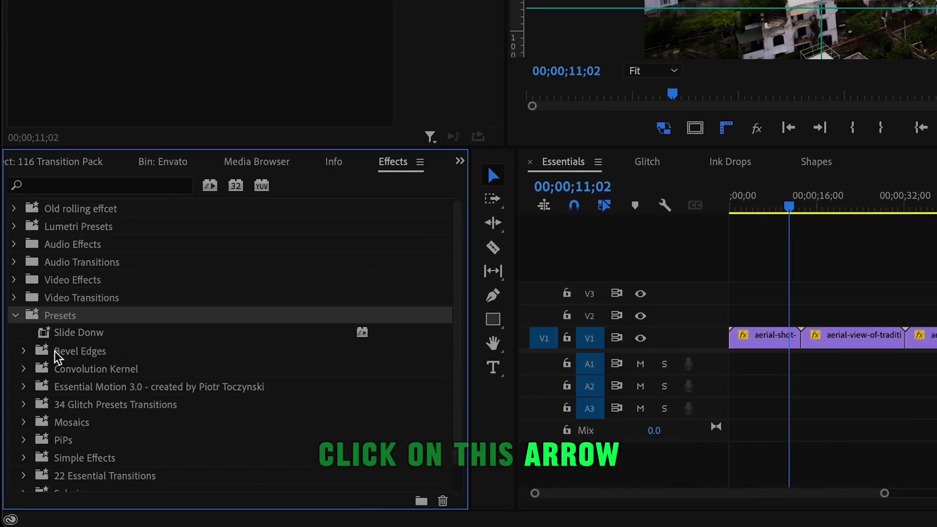
scroll(195, 423, down, 1)
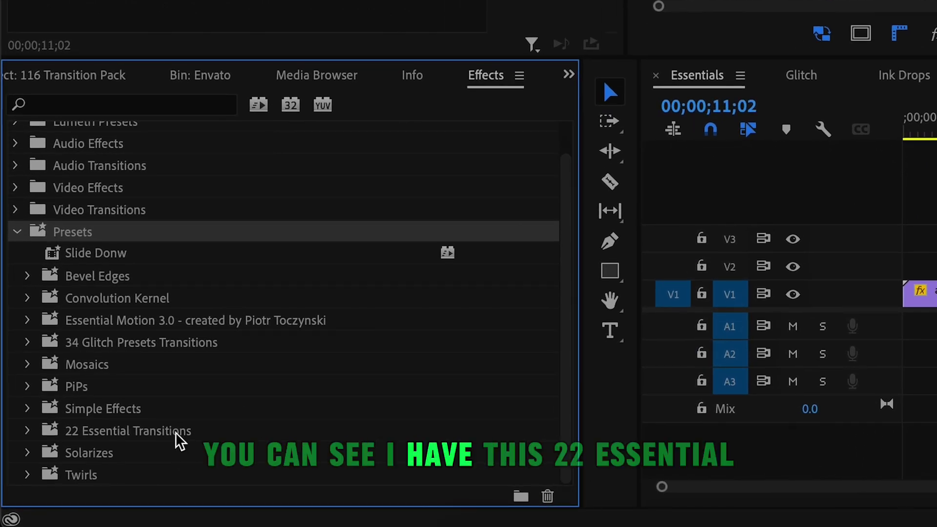
click(200, 429)
click(28, 430)
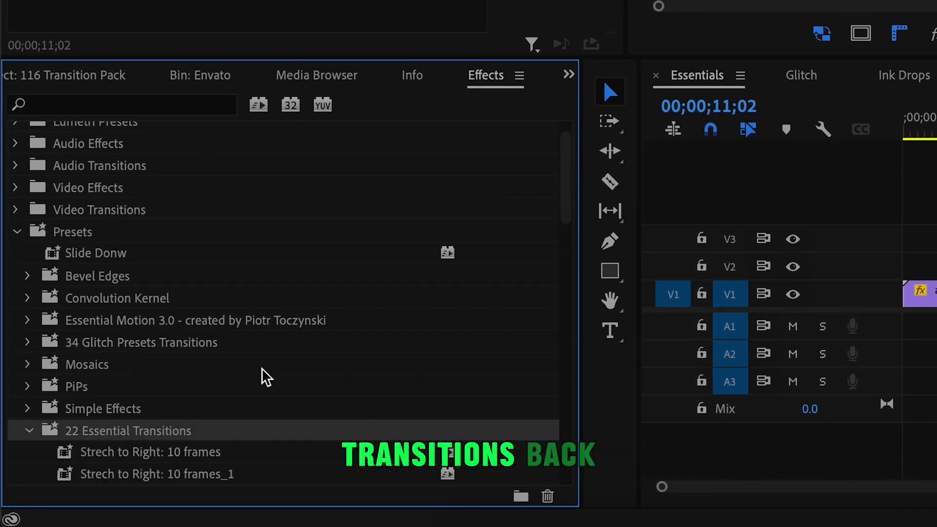
scroll(249, 280, down, 3)
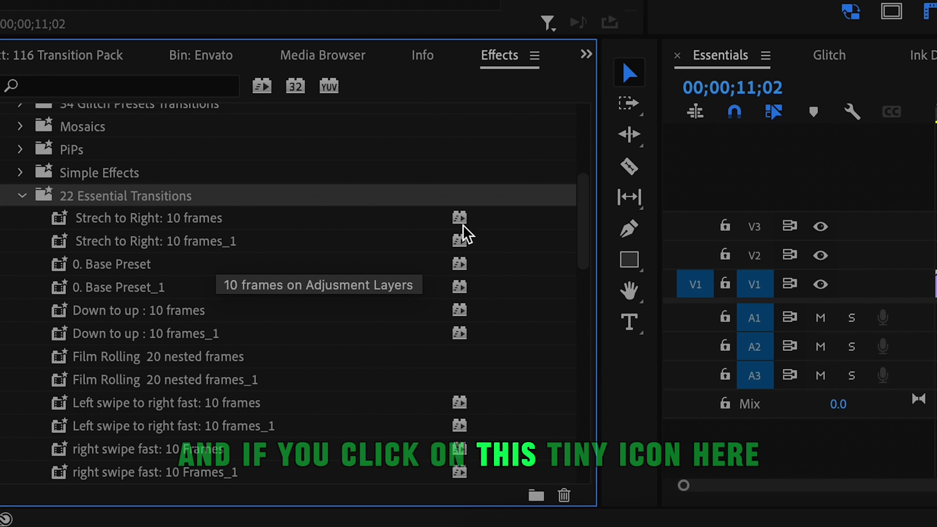
double_click(458, 223)
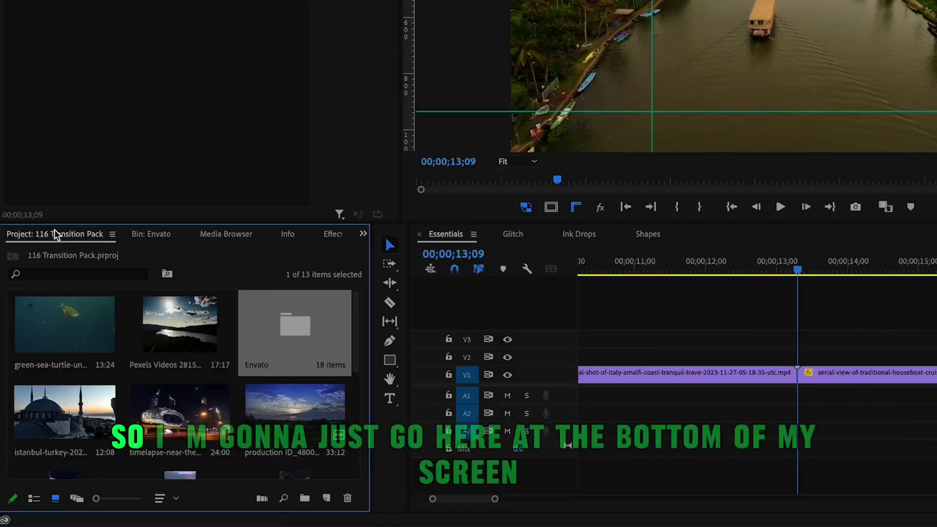
- Create a new adjustment layer and place it on V2 over the Amalfi–houseboat cut
scroll(256, 373, down, 3)
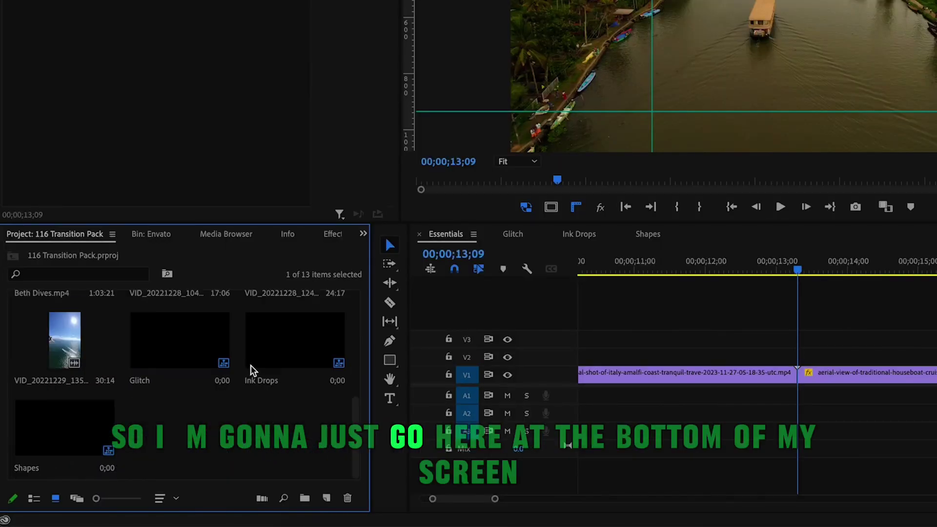
click(188, 371)
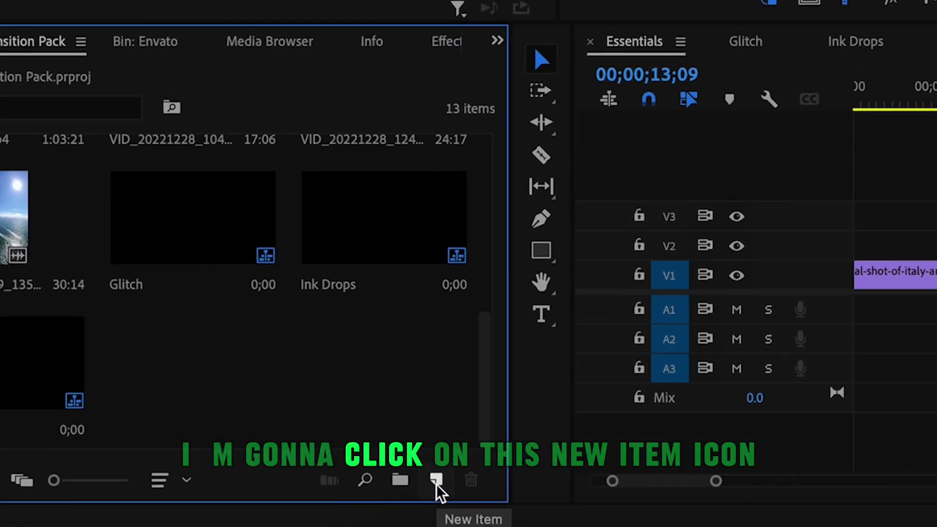
click(326, 498)
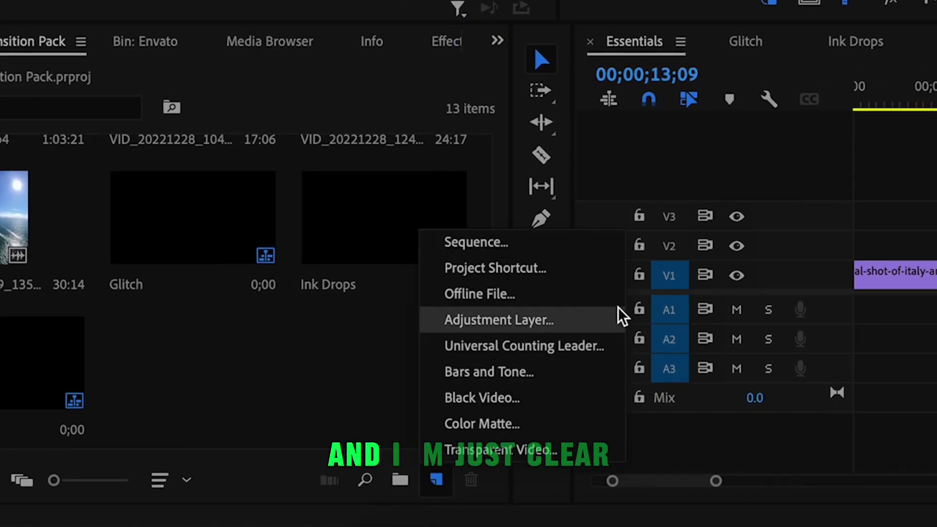
click(569, 320)
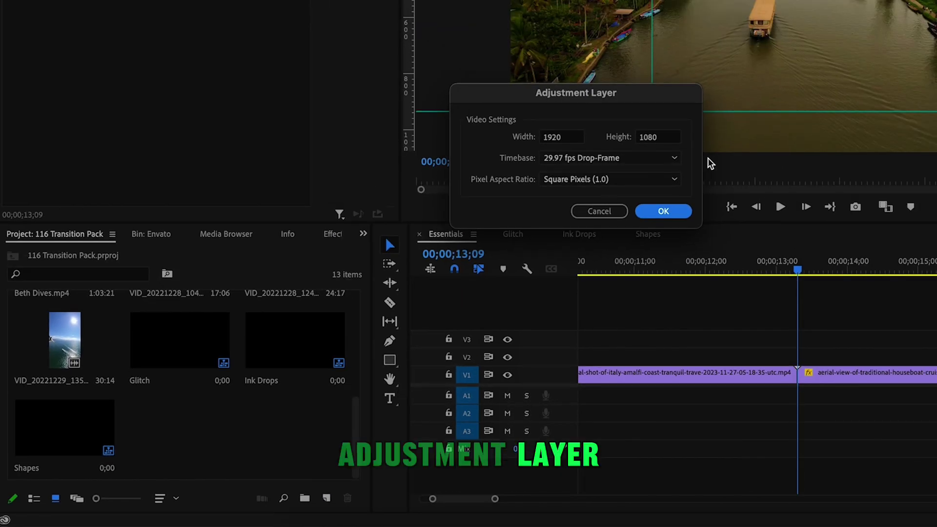
click(663, 211)
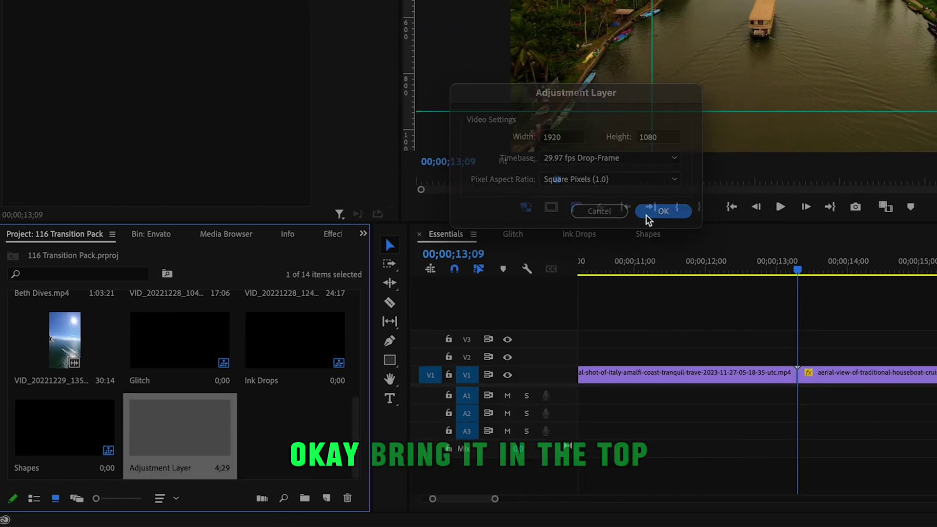
drag(189, 429, 694, 357)
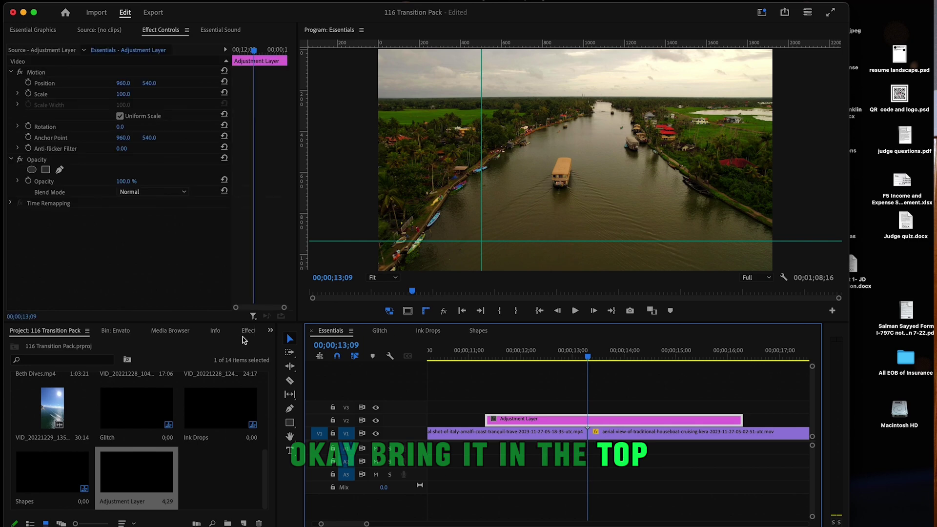
- Check the Strech to Right: 10 frames preset's description, closing its properties unchanged
click(247, 333)
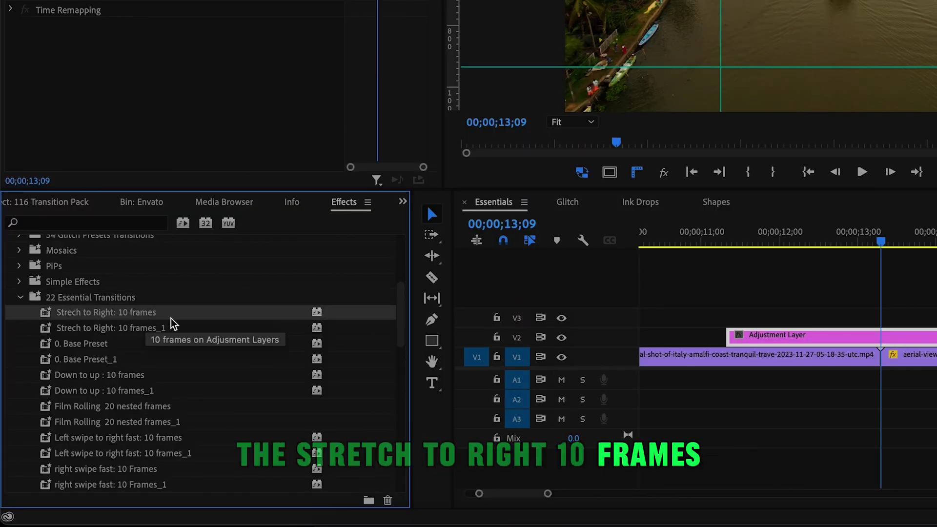
click(317, 312)
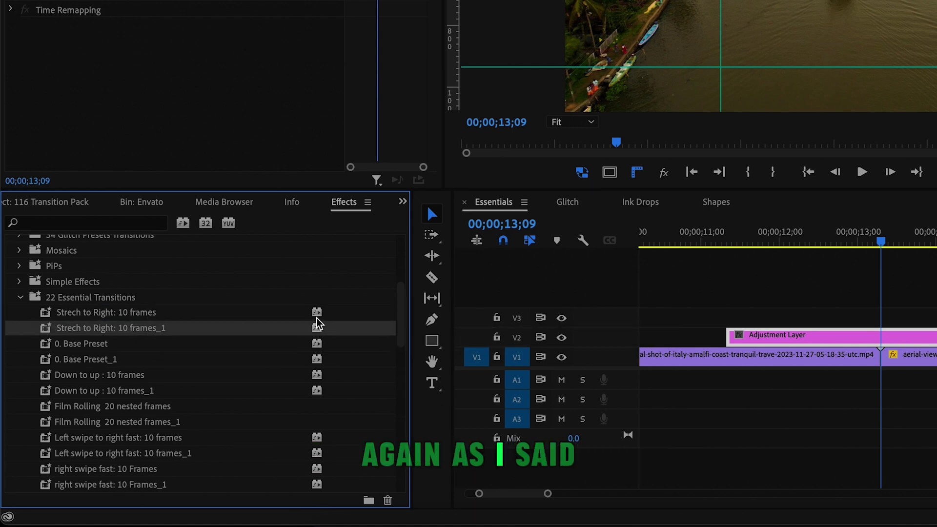
double_click(316, 313)
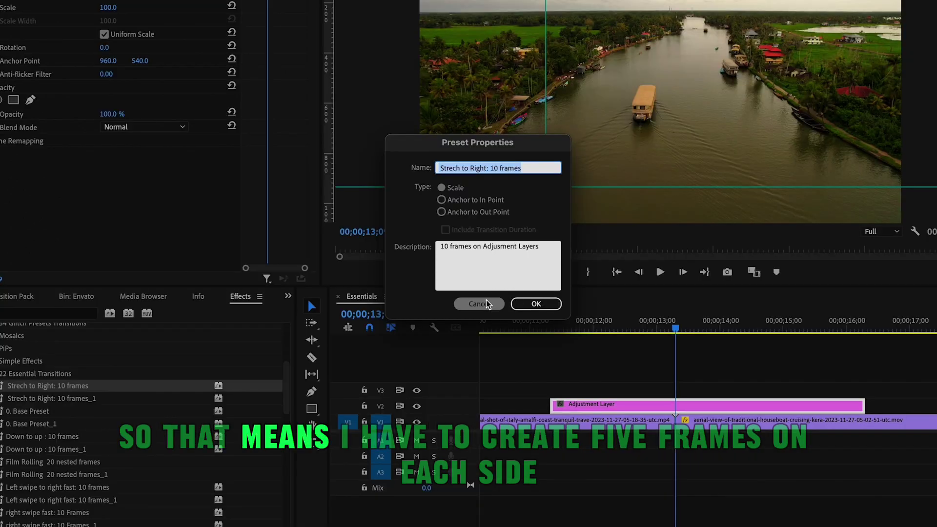
click(490, 371)
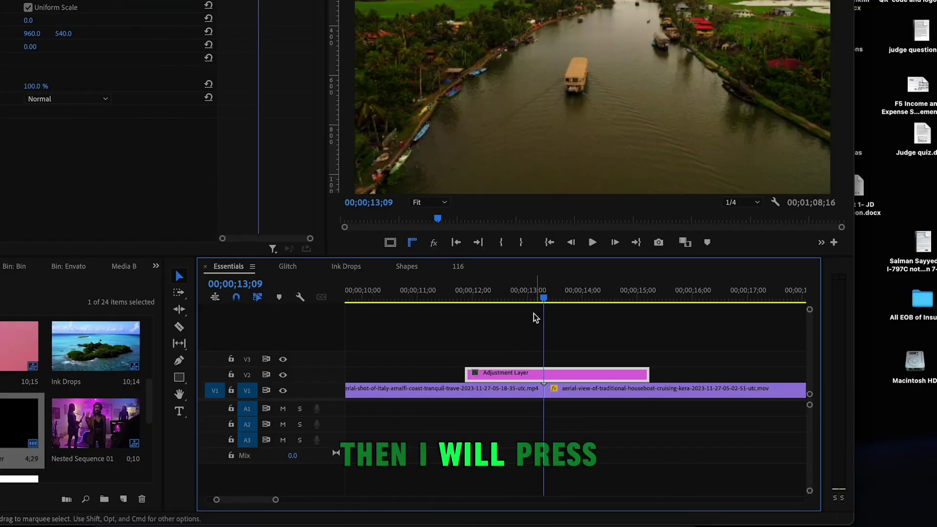
- Trim the adjustment layer to 13;04–13;14 around the cut, moving the spare piece aside
shift+click(571, 243)
key(super+k)
click(504, 378)
key(Delete)
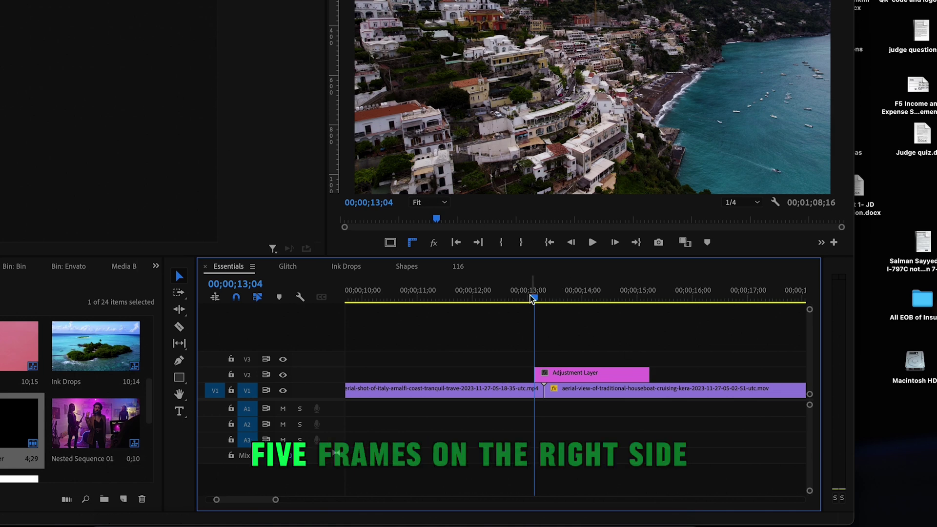
key(shift+Right)
key(shift+Right)
click(579, 376)
key(super+k)
click(579, 379)
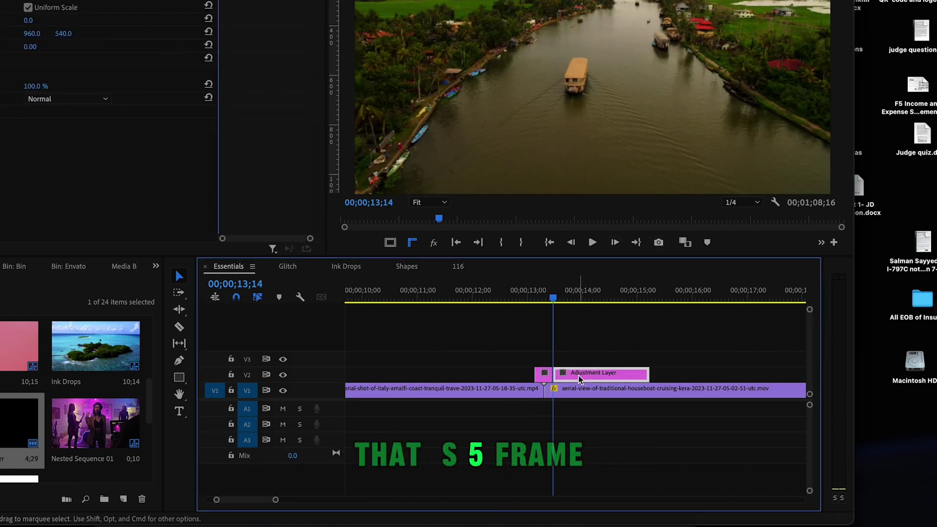
drag(586, 376, 768, 375)
- Apply Strech to Right: 10 frames to the adjustment layer and play it back
scroll(548, 366, up, 3)
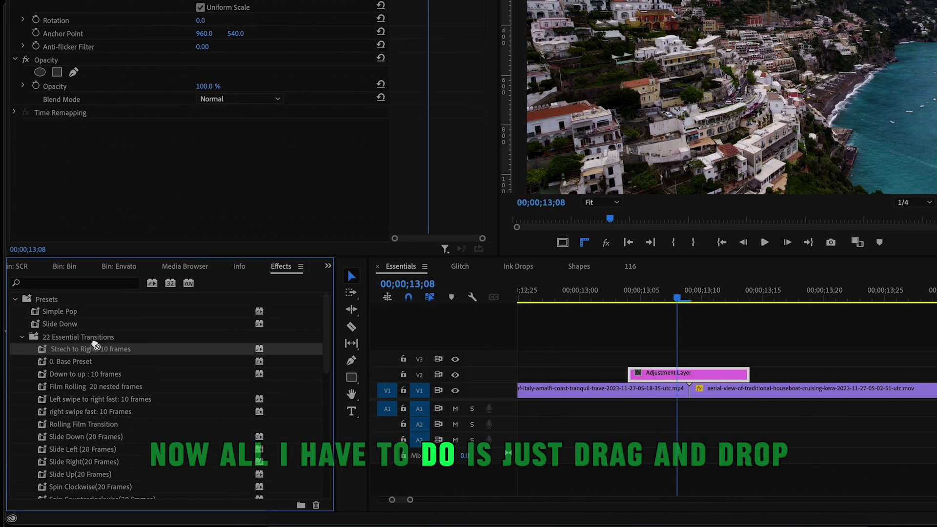
drag(721, 340, 683, 374)
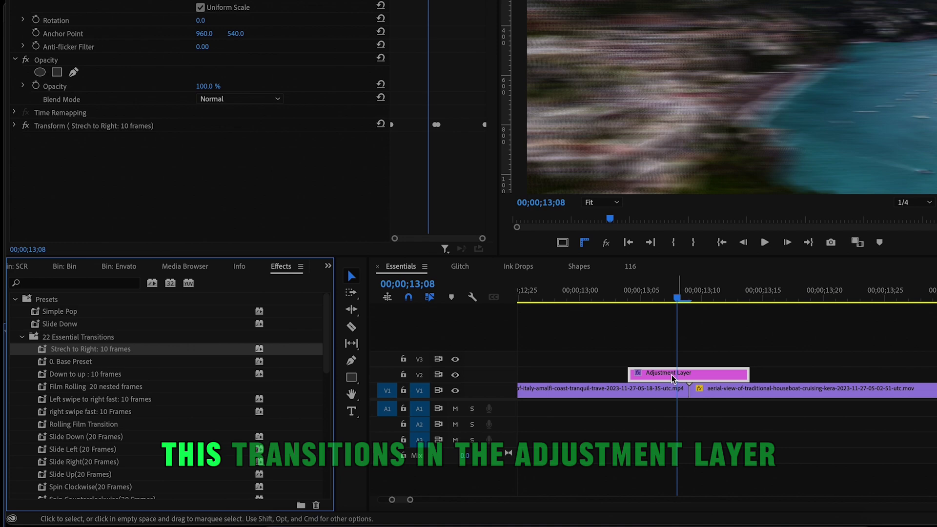
click(591, 299)
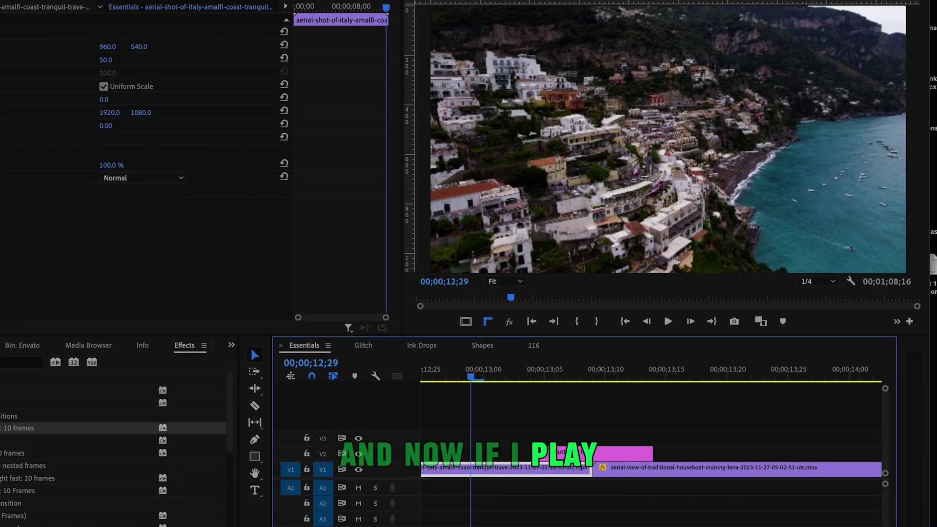
key(space)
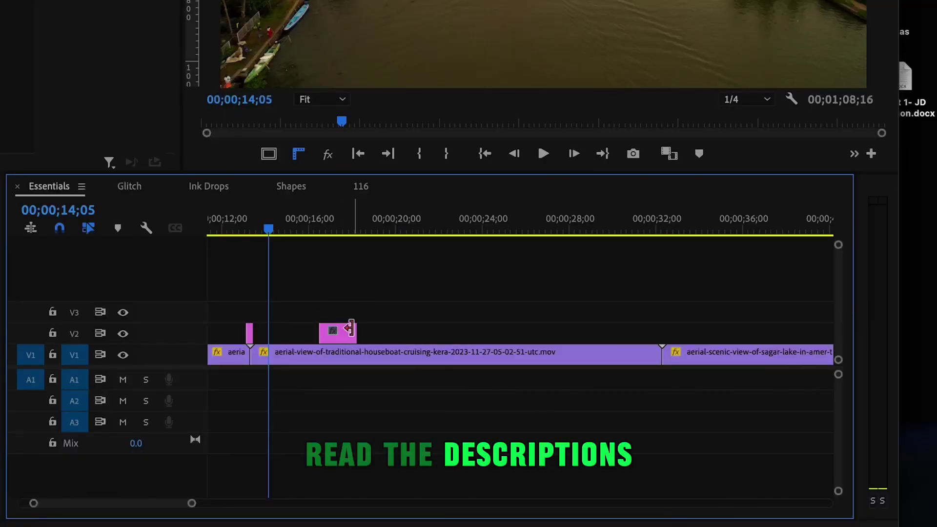
- Copy the adjustment layer to the second cut at 32;09 and play the copied transition
drag(340, 339, 660, 340)
click(663, 232)
key(equal)
key(equal)
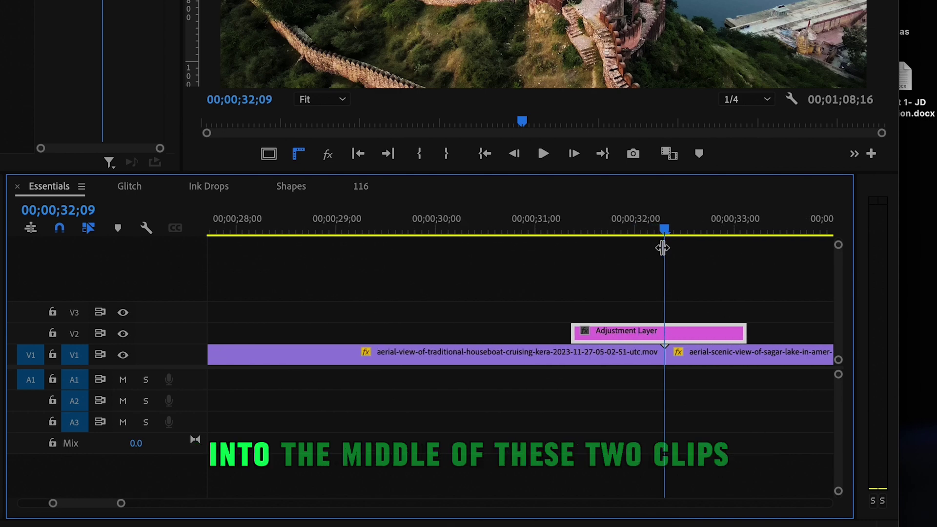
click(330, 233)
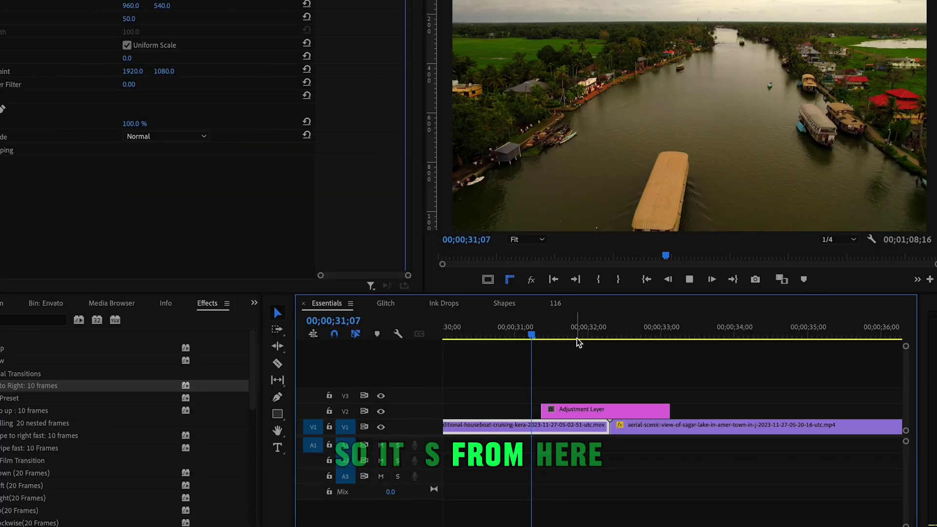
key(space)
key(space)
scroll(38, 433, down, 3)
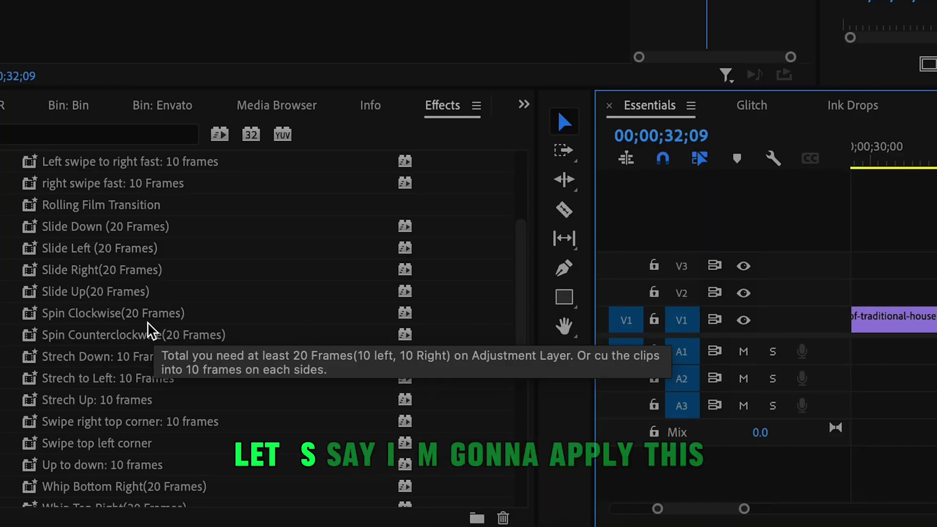
click(122, 316)
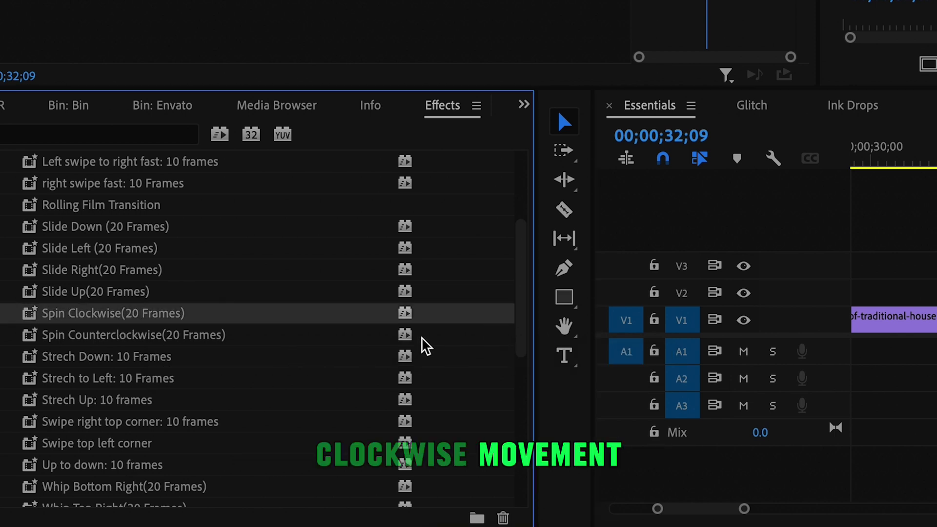
double_click(407, 318)
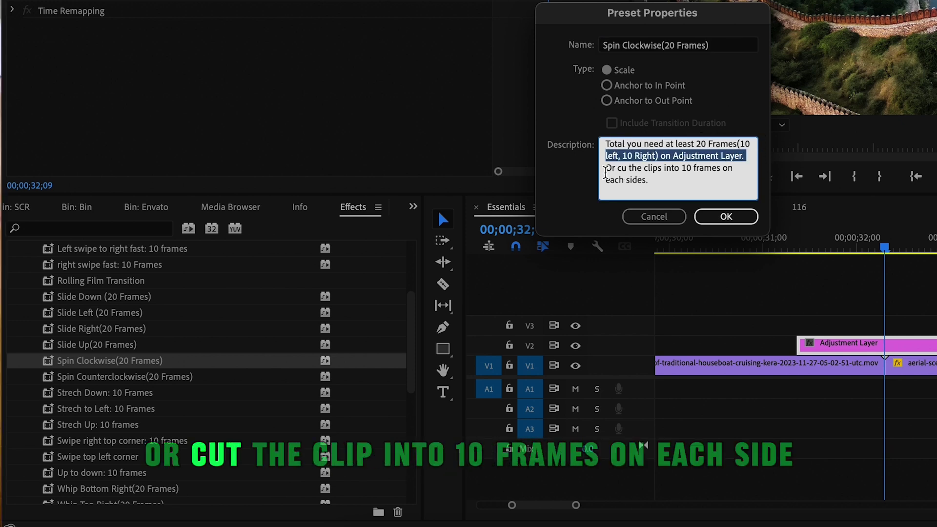
click(726, 216)
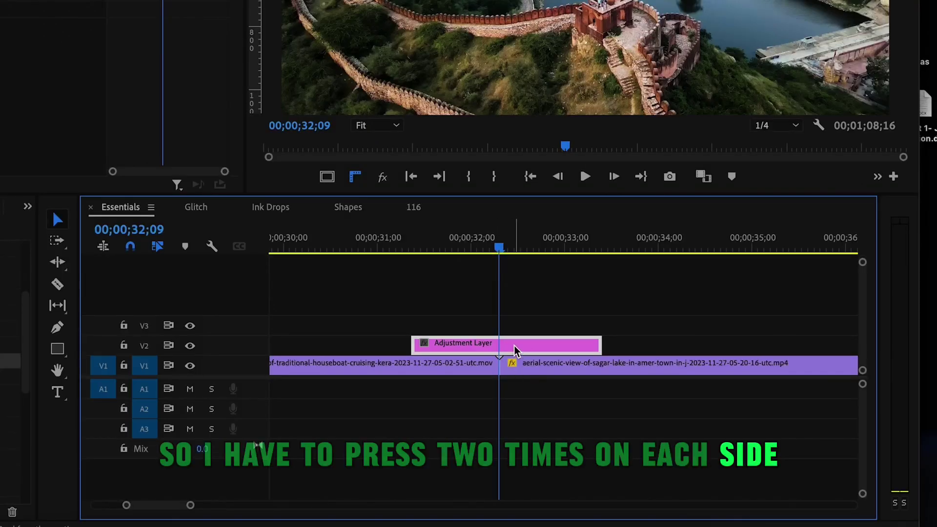
- Trim the second adjustment layer's start to 31;29, ten frames before the cut
shift+click(558, 182)
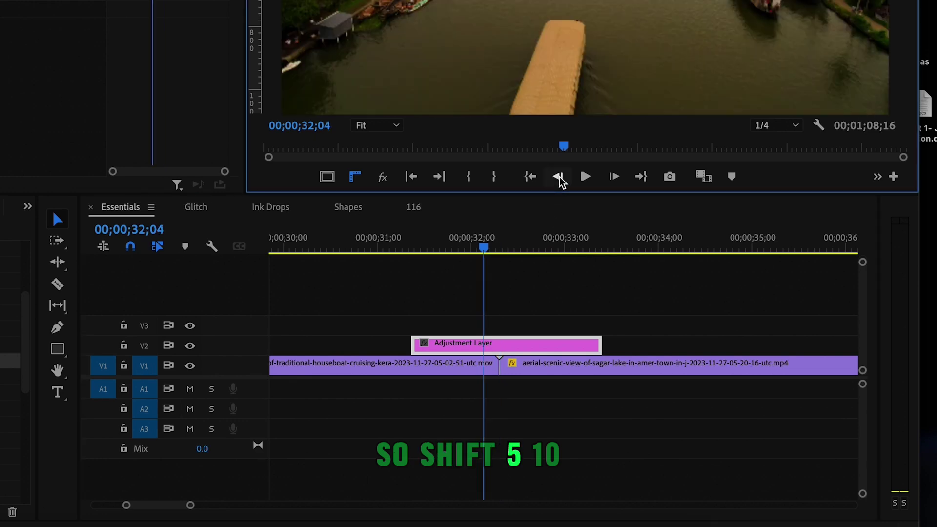
shift+click(558, 182)
drag(417, 347, 468, 344)
- Split the layer at 32;19, park the leftover piece, and apply Spin Clockwise(20 Frames)
click(585, 176)
shift+click(615, 176)
shift+click(614, 176)
click(595, 348)
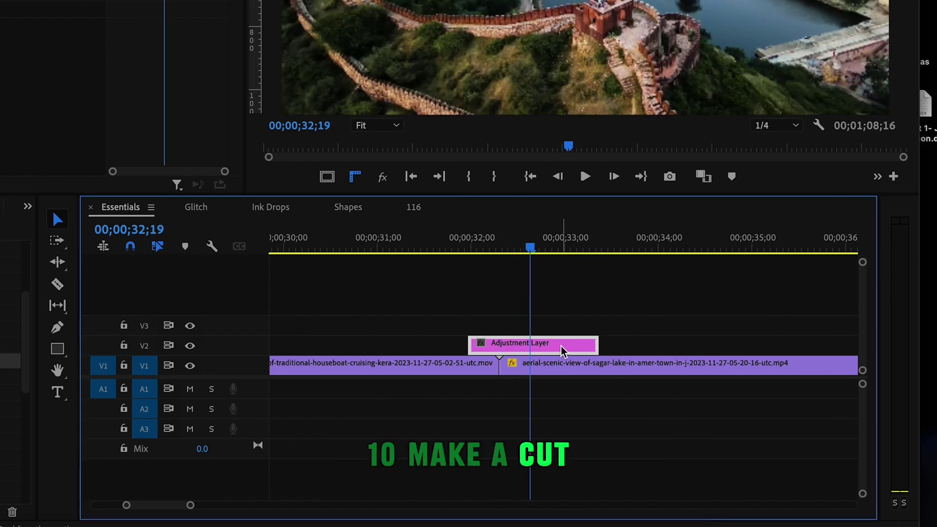
key(ctrl+k)
drag(575, 349, 776, 352)
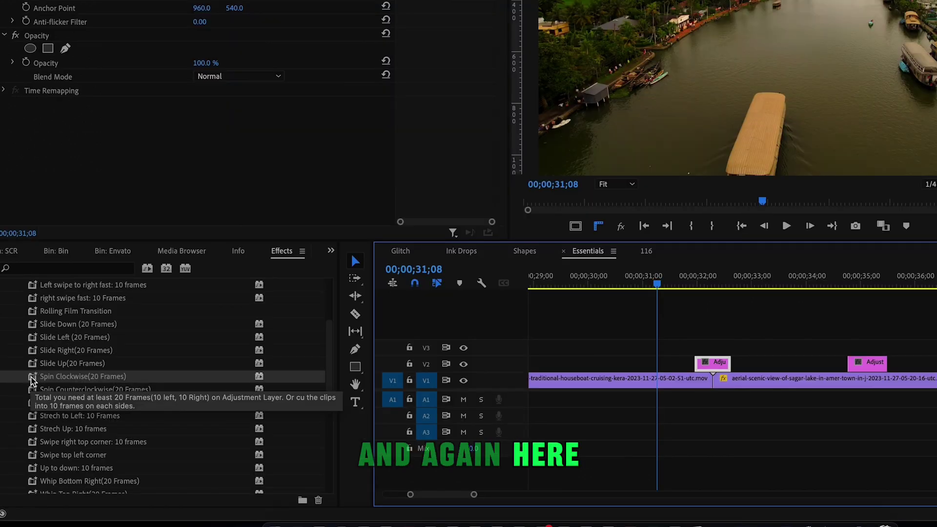
drag(78, 376, 717, 364)
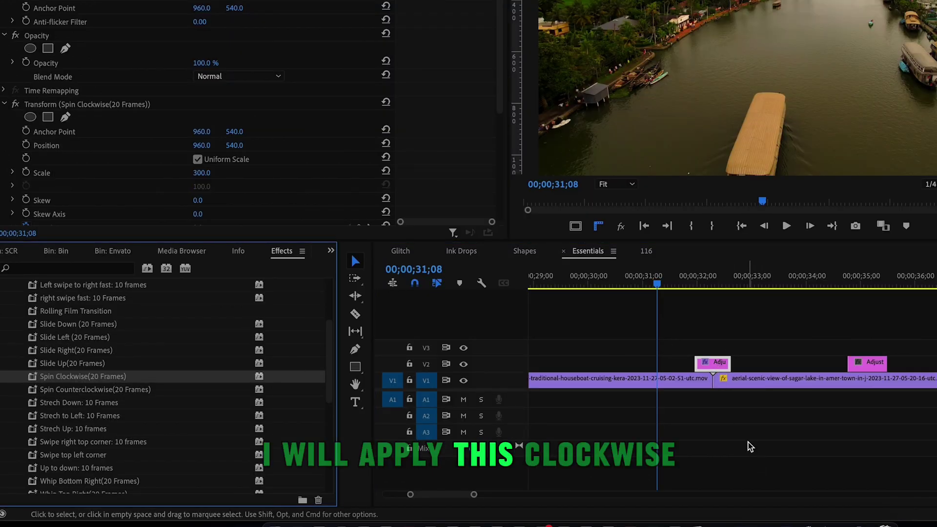
key(space)
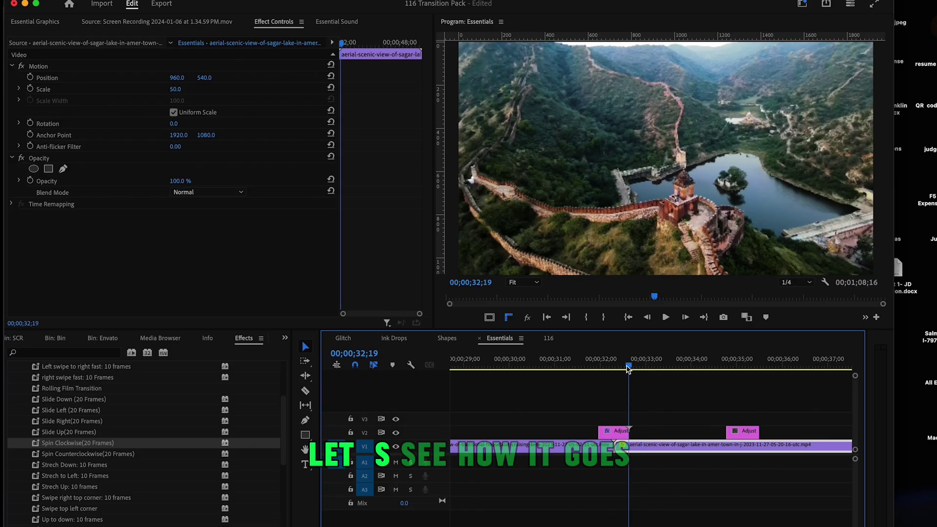
- Play the spin transition from 31;29
drag(630, 369, 607, 371)
click(612, 433)
key(space)
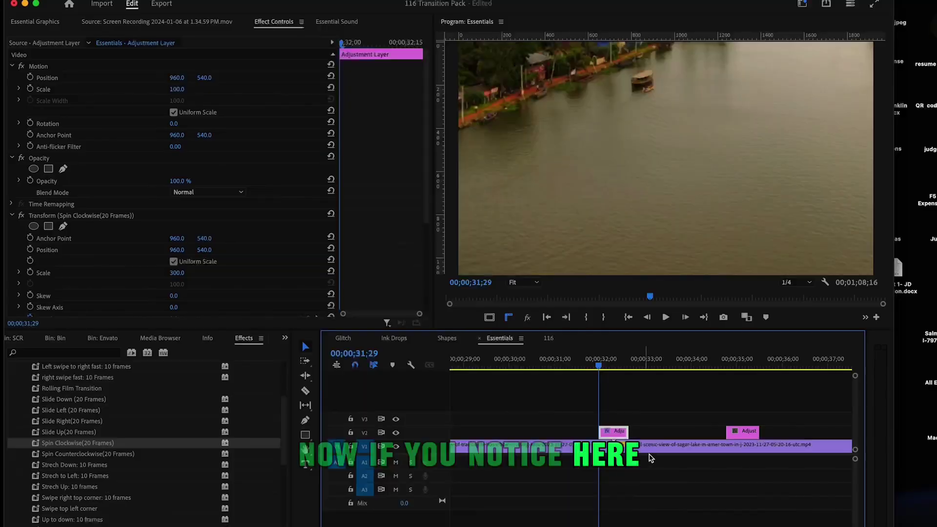
key(space)
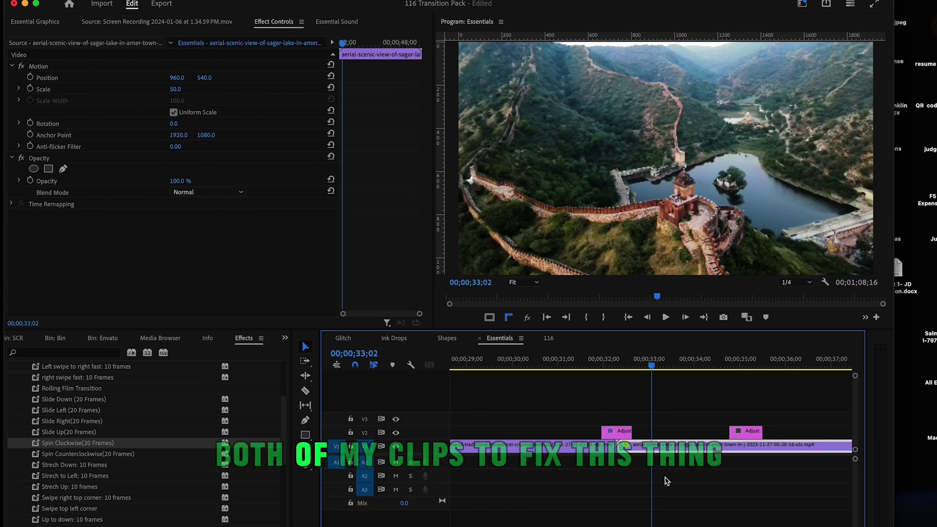
- Move the spin layer to V3, slide the spare layer under it, and split it at the cut
click(623, 432)
drag(596, 376, 646, 370)
click(768, 377)
drag(754, 379, 594, 382)
key(=)
key(=)
key(=)
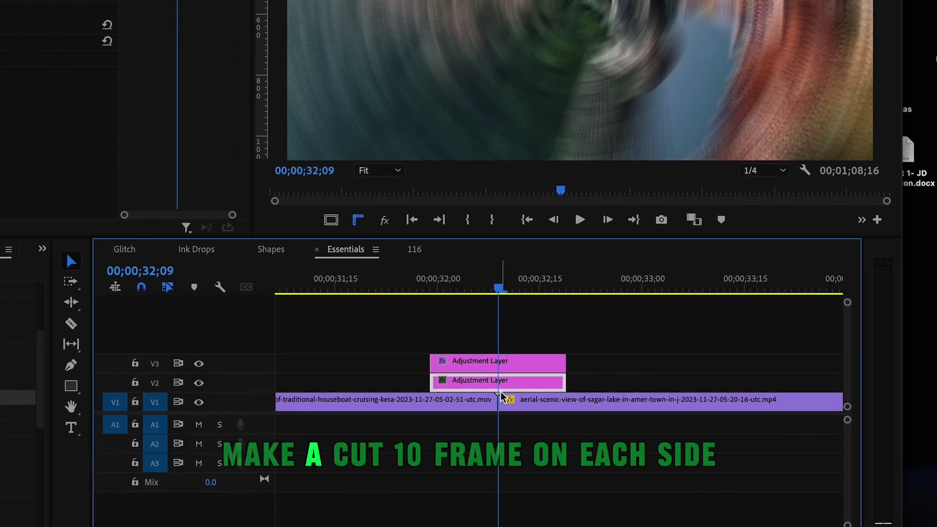
key(ctrl+k)
- Apply 0. Base Preset to both V2 adjustment pieces around the cut and play the transition
click(455, 287)
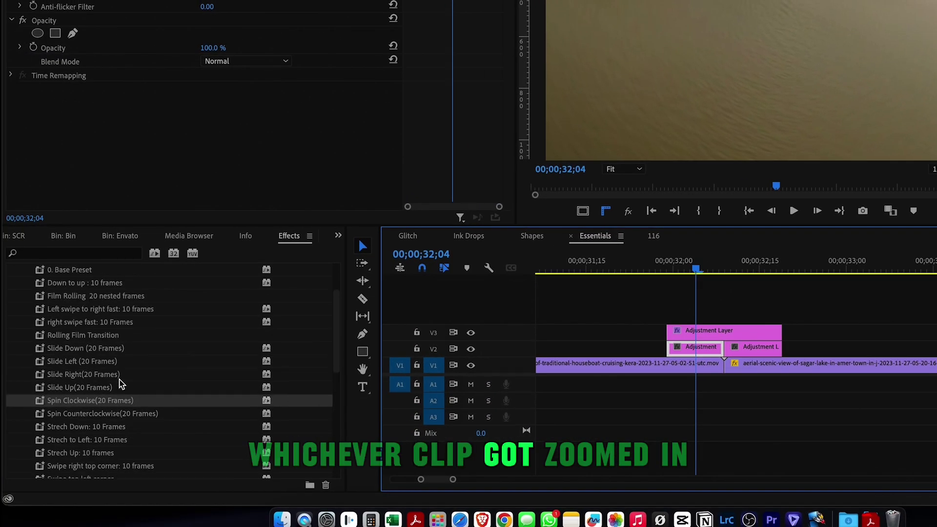
scroll(106, 352, up, 5)
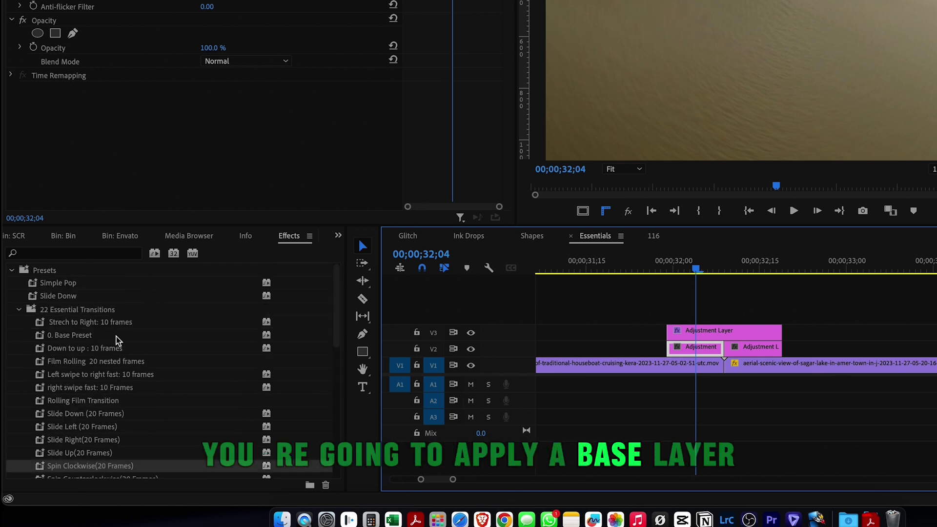
click(65, 336)
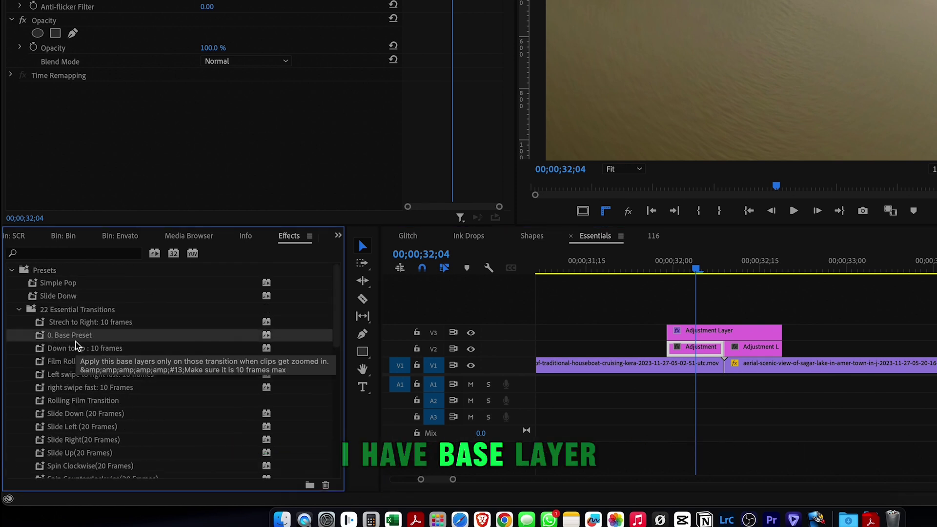
drag(43, 340, 211, 335)
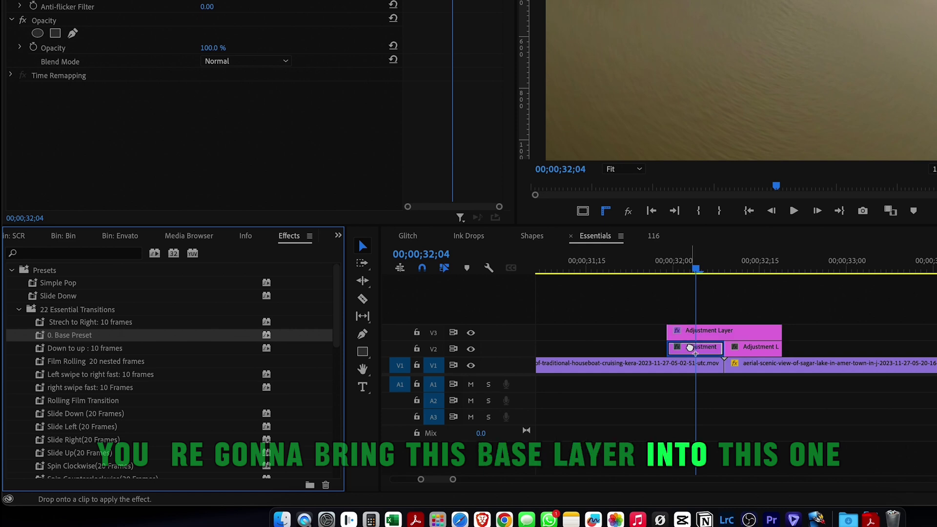
drag(689, 347, 689, 348)
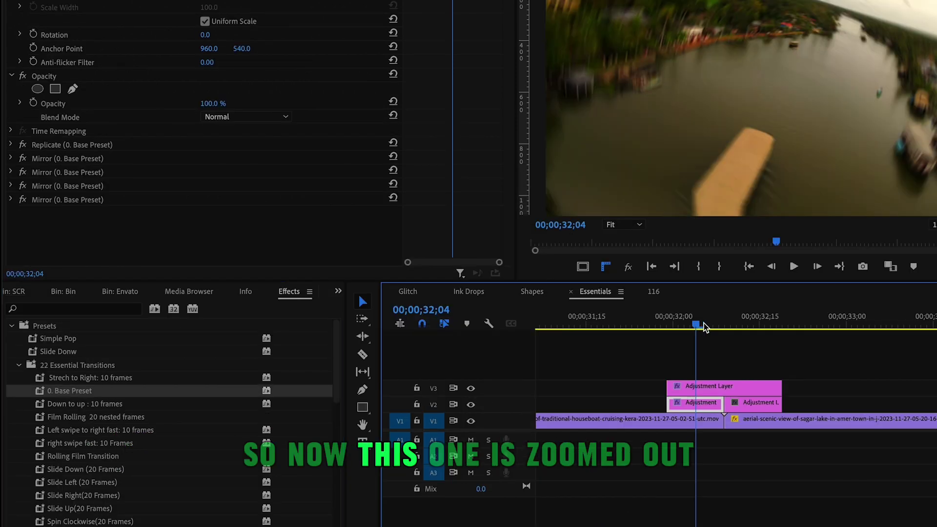
click(742, 272)
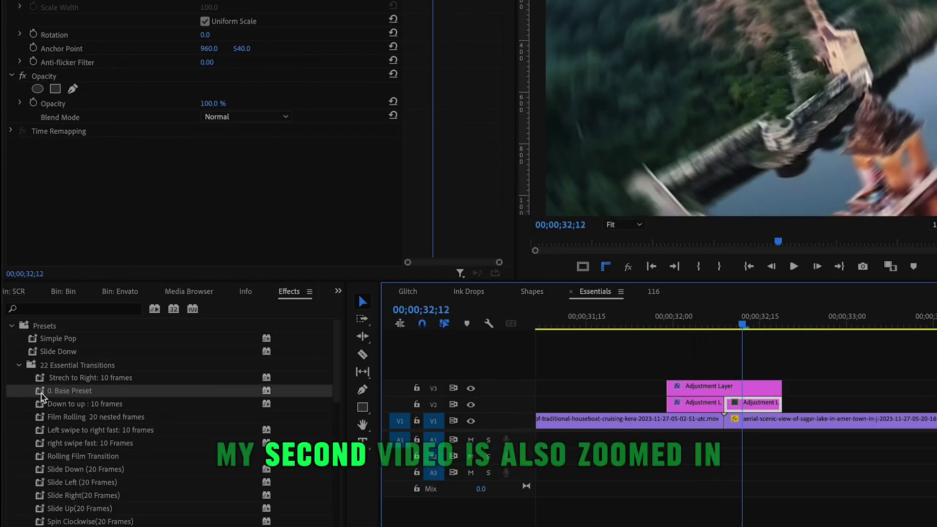
drag(769, 403, 771, 406)
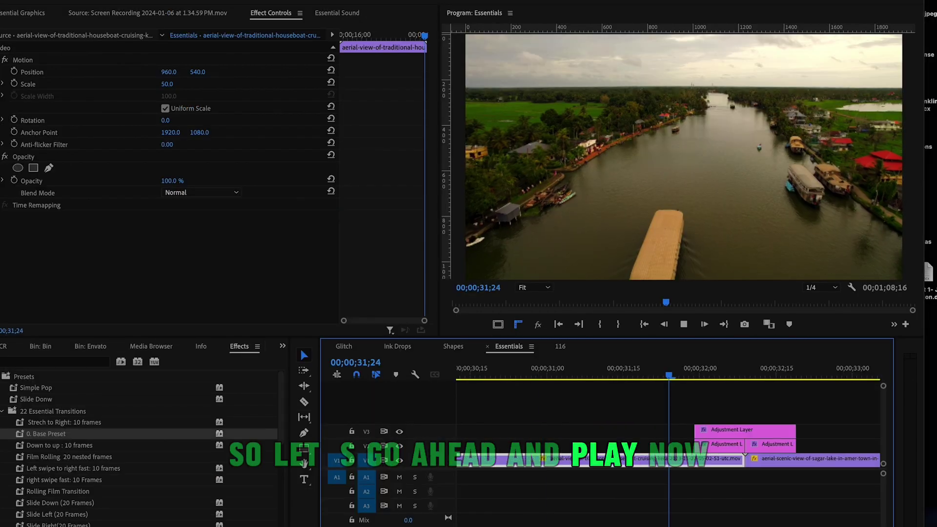
key(space)
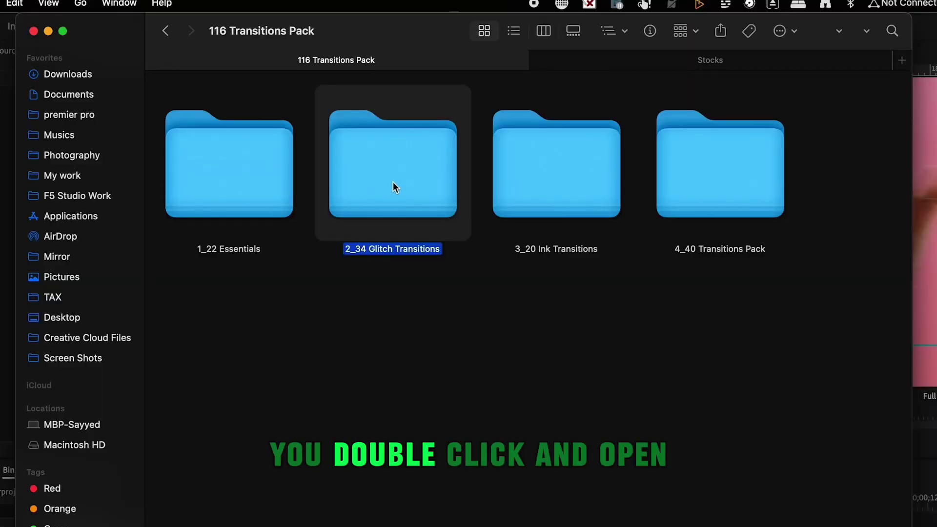
- Open 2_34 Glitch Transitions and select 34 Glitch Transitions.prfpset
double_click(393, 183)
click(280, 154)
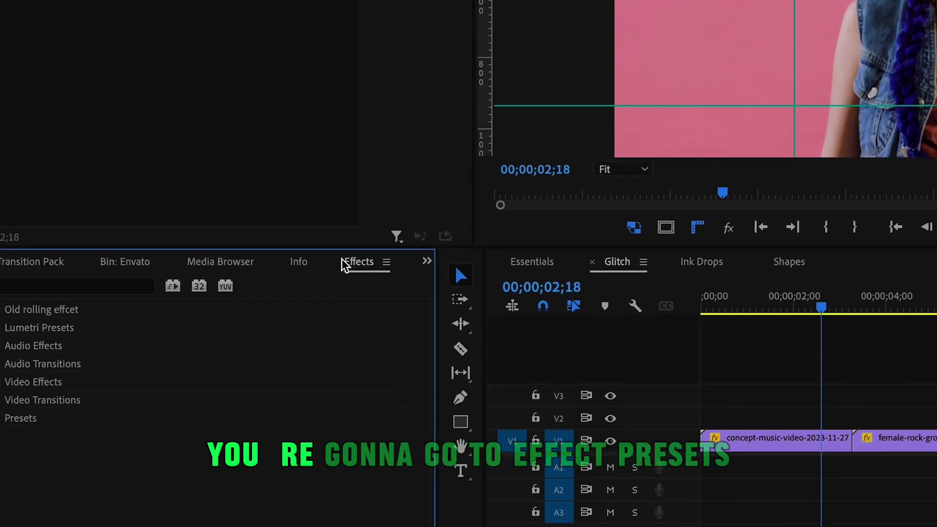
- Start a preset import on Presets and browse to 116 Transitions Pack > 2_34 Glitch Transitions
click(78, 424)
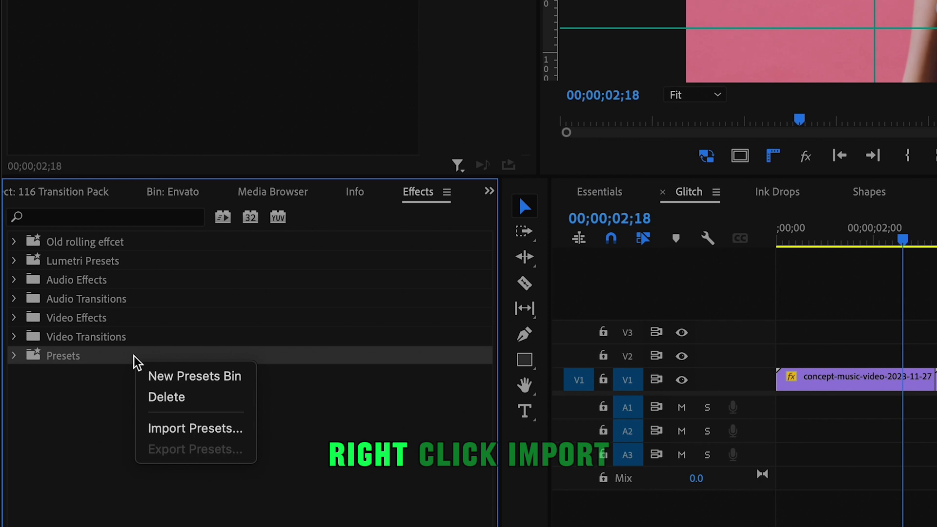
click(207, 429)
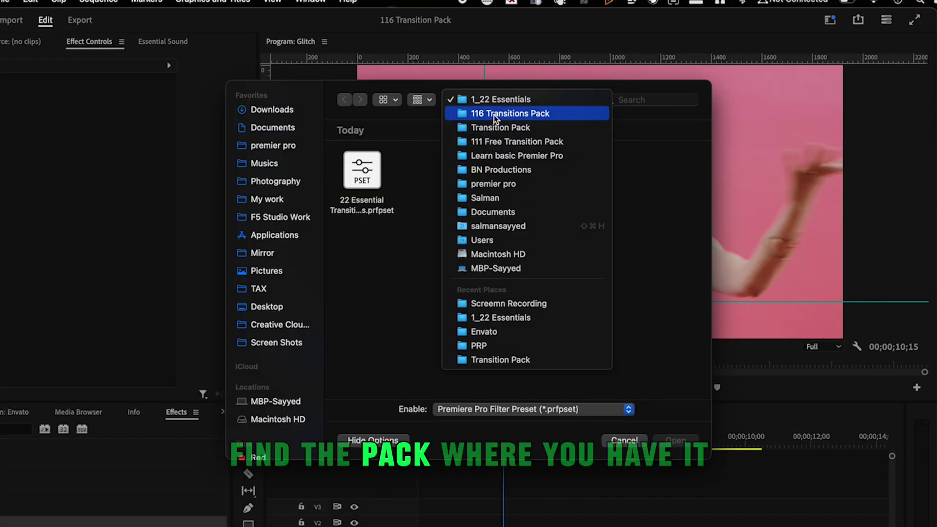
click(495, 115)
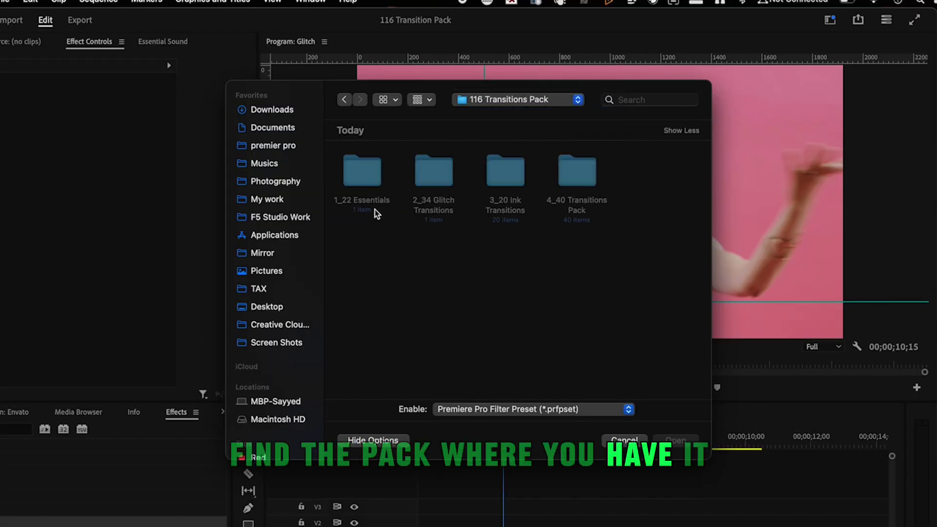
double_click(433, 172)
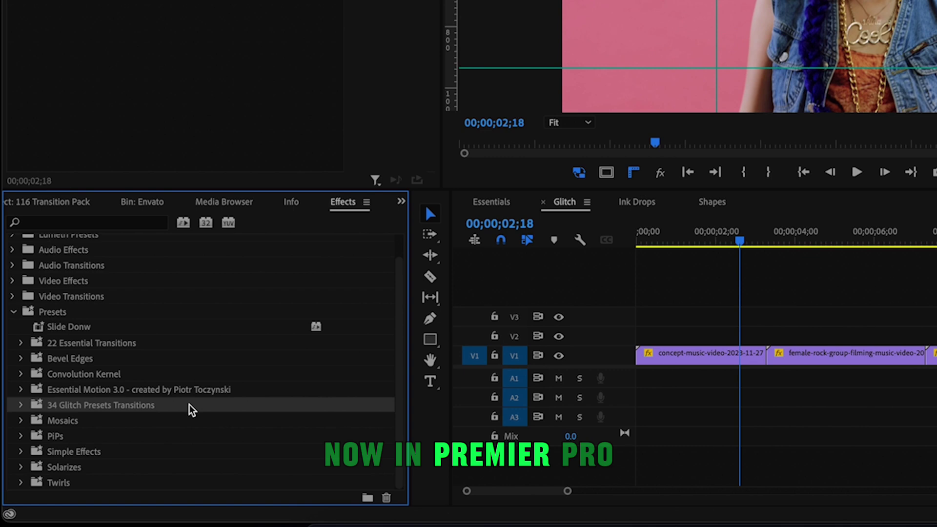
- Expand IN-OUT glitch presets and check 01 Glitch In's description, Glitch (5 Frames), without changes
scroll(151, 391, down, 3)
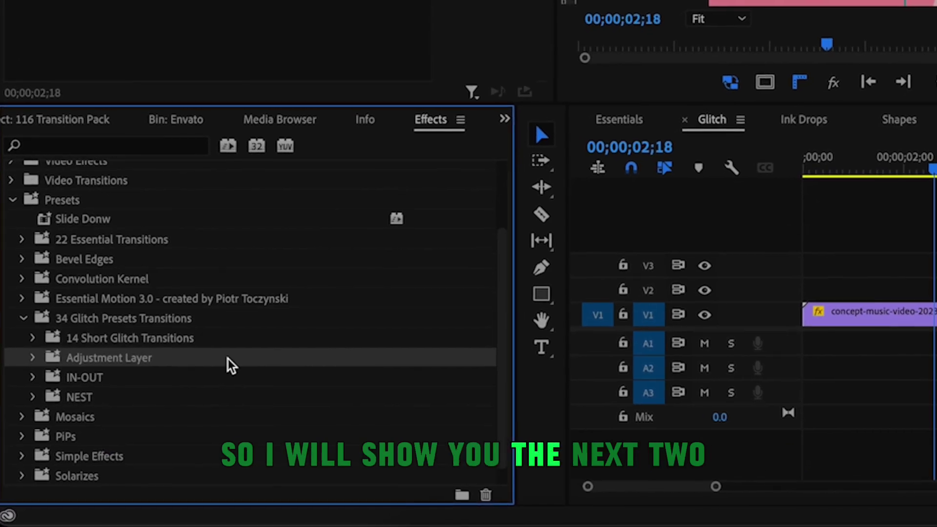
scroll(228, 360, up, 2)
scroll(212, 398, down, 3)
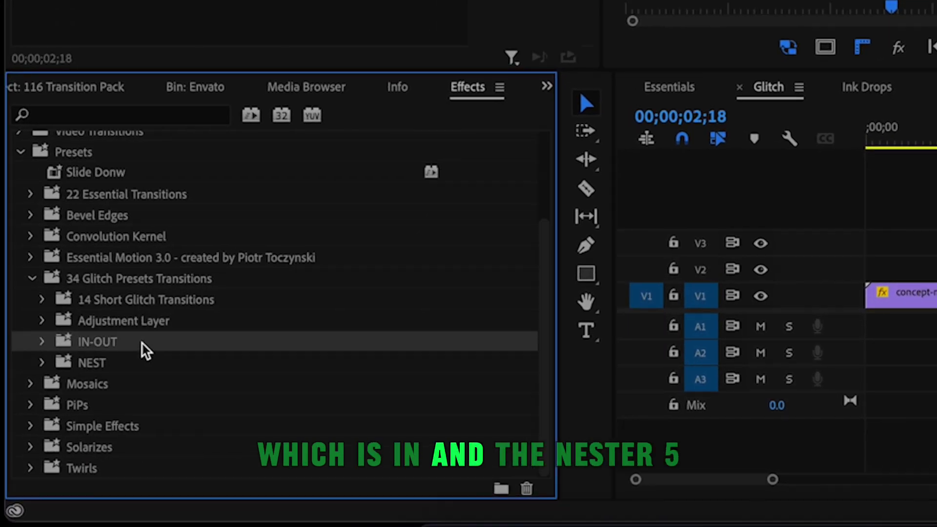
click(42, 342)
scroll(215, 334, down, 5)
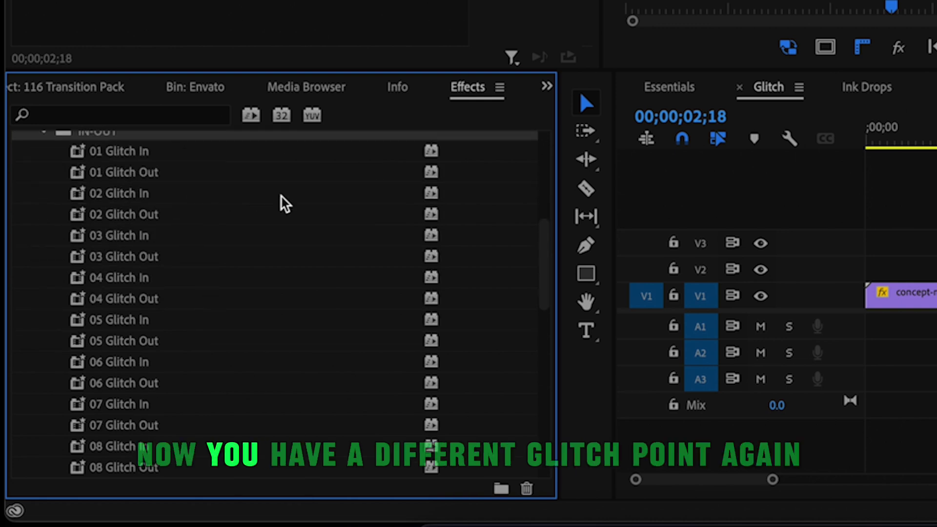
scroll(259, 291, up, 3)
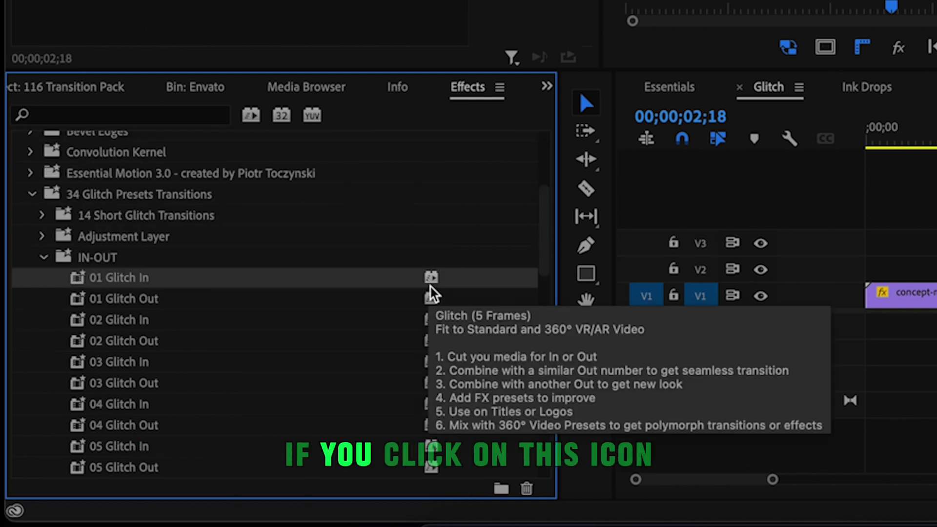
click(431, 278)
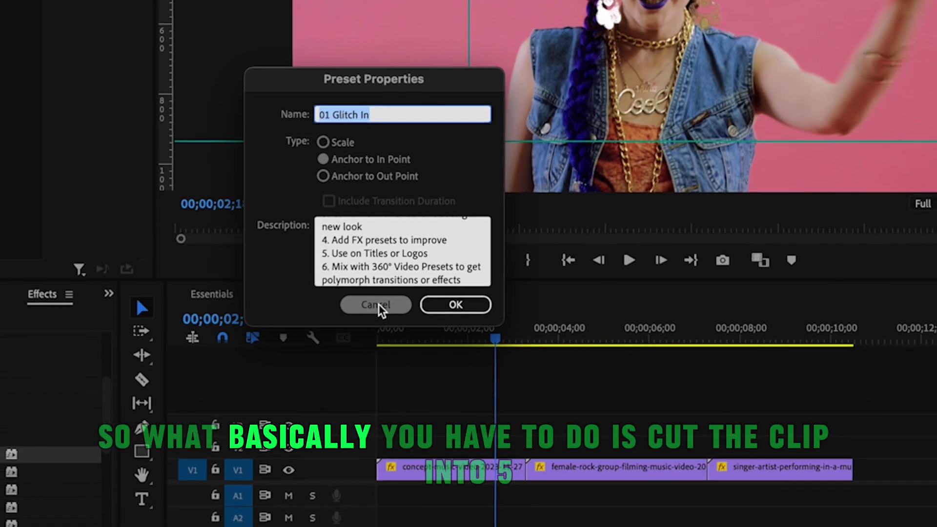
click(384, 378)
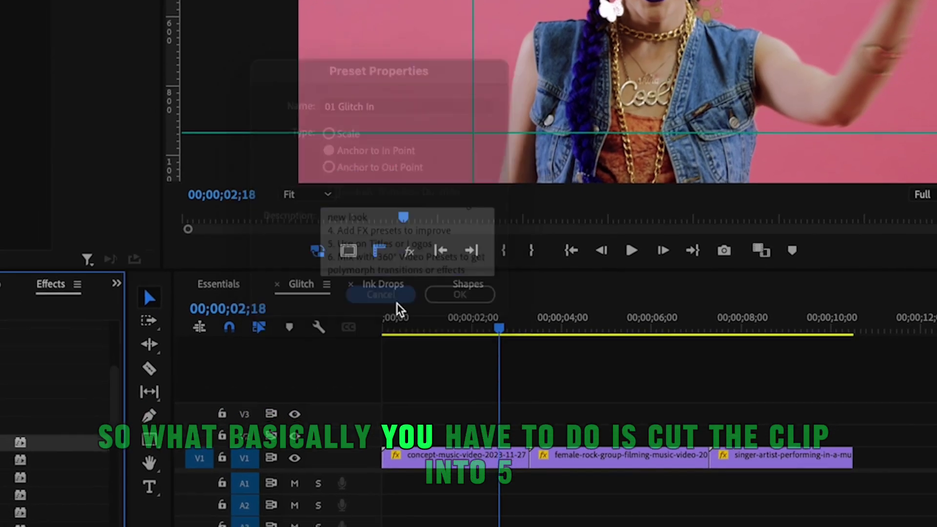
- Cut 5-frame pieces on either side of the first edit with Ctrl+K and select them
drag(502, 320, 533, 319)
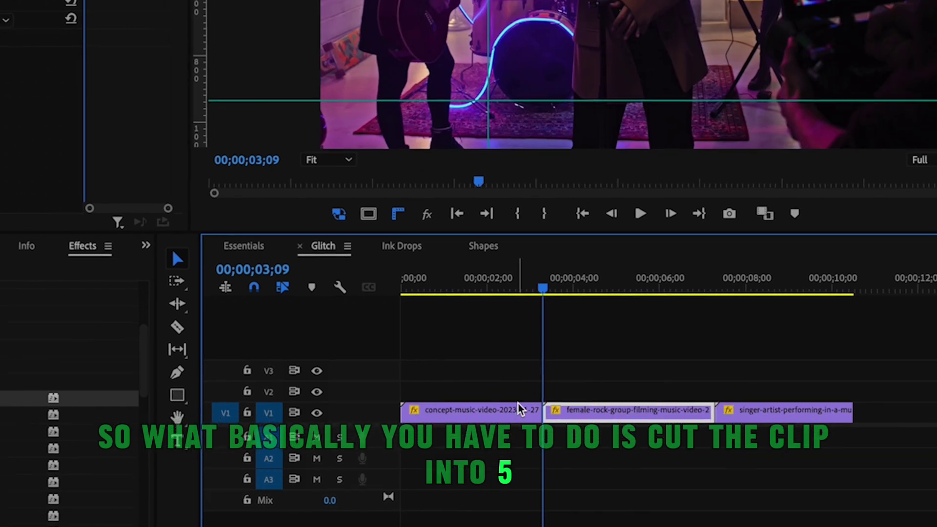
shift+click(611, 212)
scroll(603, 362, down, 4)
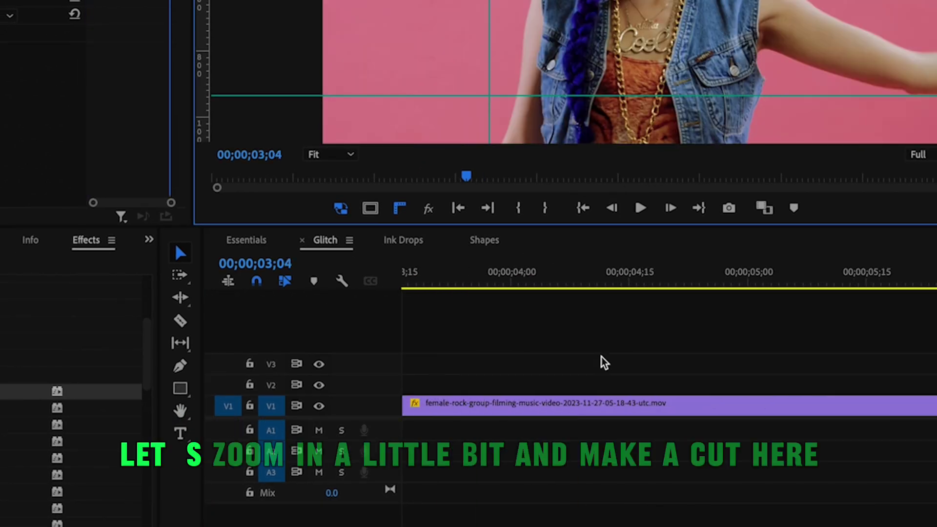
scroll(604, 362, up, 3)
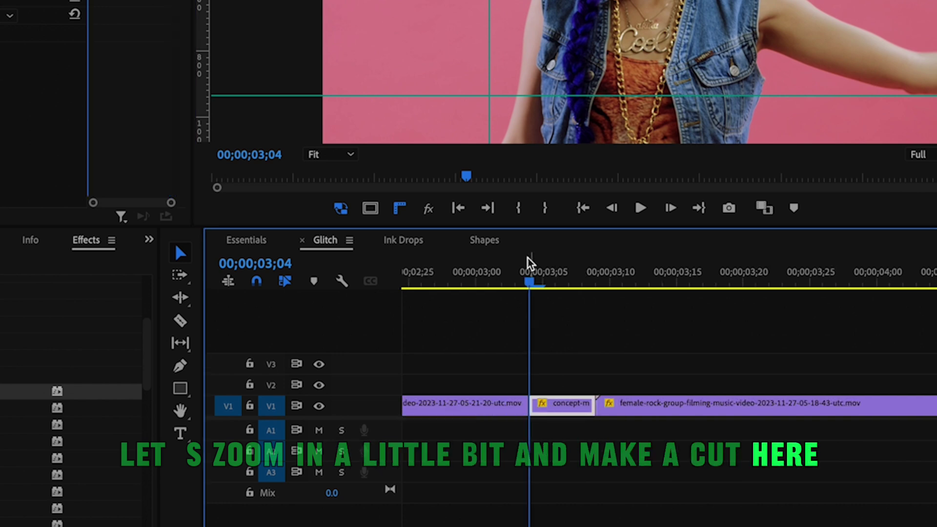
shift+click(671, 210)
shift+click(671, 210)
key(ctrl+k)
drag(552, 350, 635, 415)
click(562, 282)
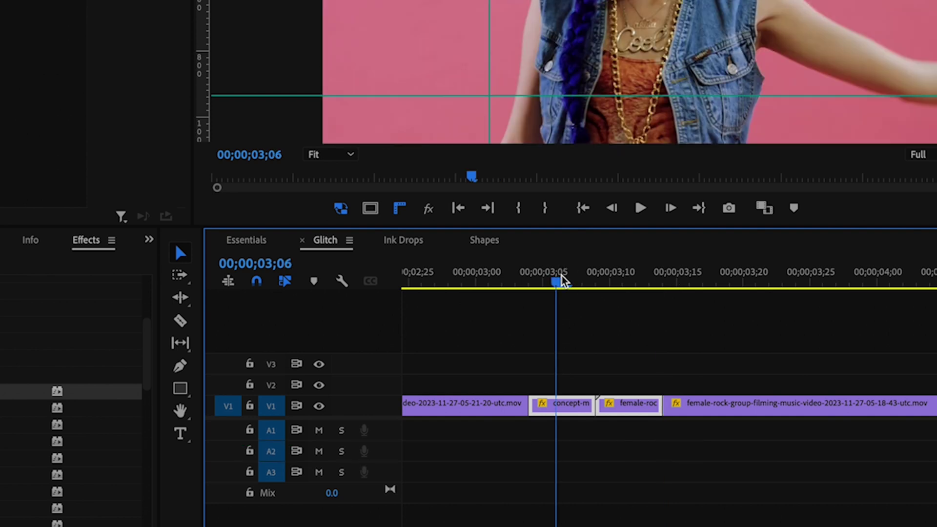
click(642, 282)
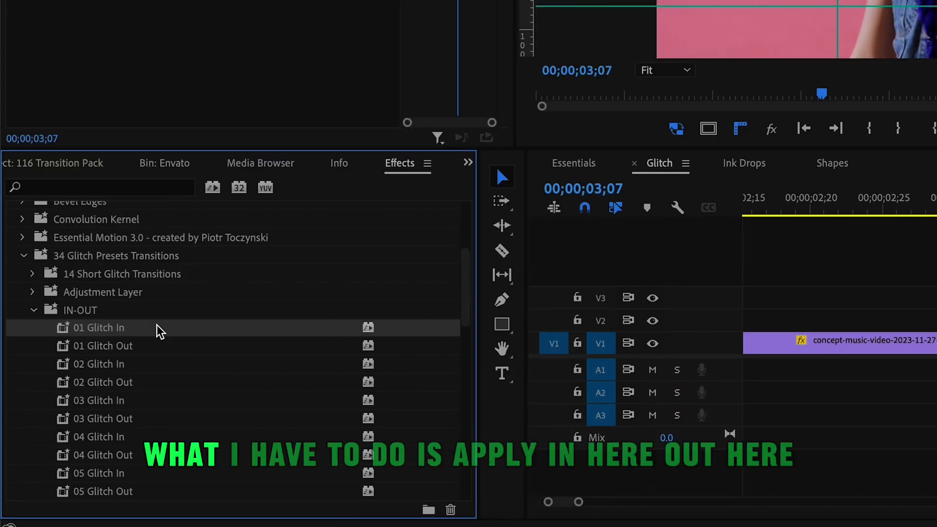
- Apply 01 Glitch In and 01 Glitch Out to the short pieces and play from before them
drag(156, 326, 936, 349)
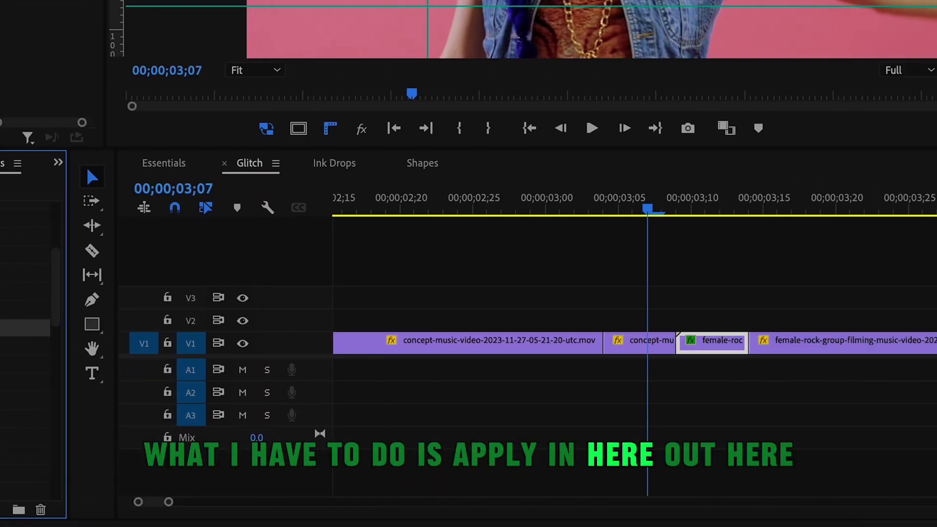
drag(195, 351, 592, 343)
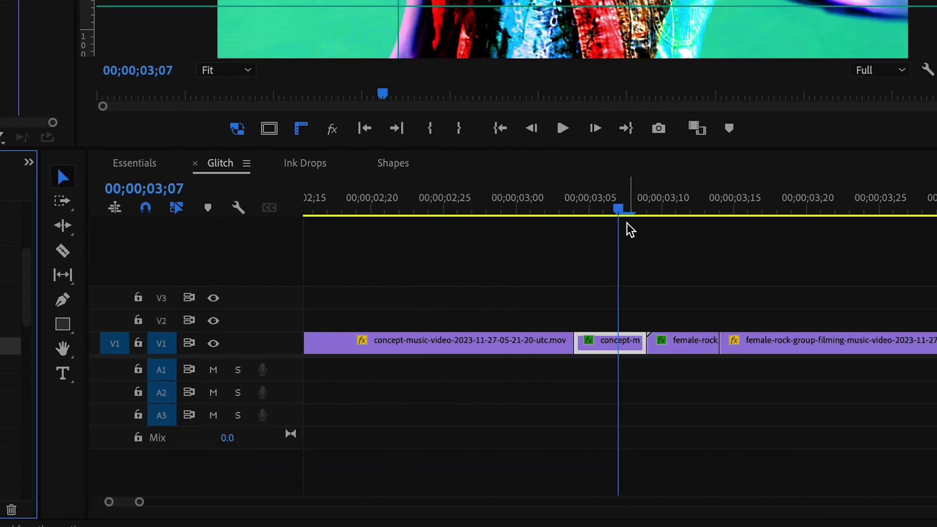
click(599, 205)
key(space)
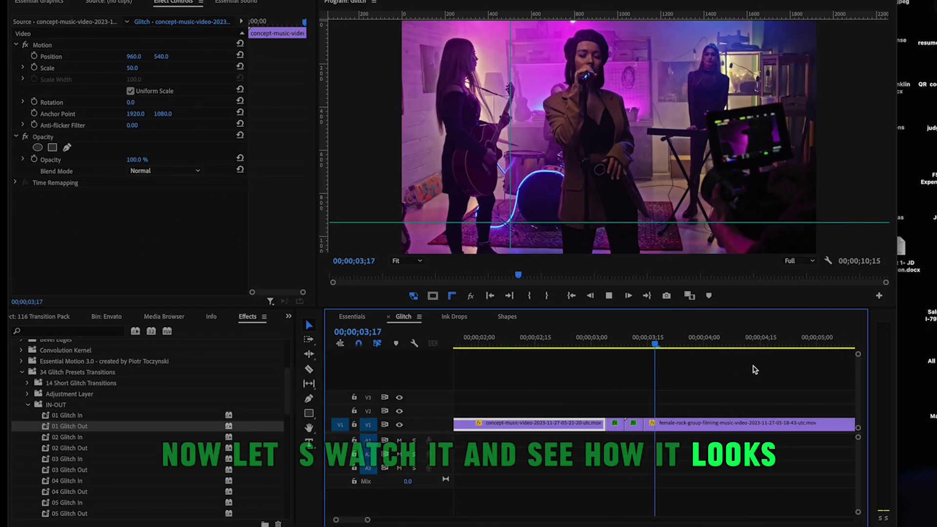
- Stop playback after watching the first glitch transition
key(space)
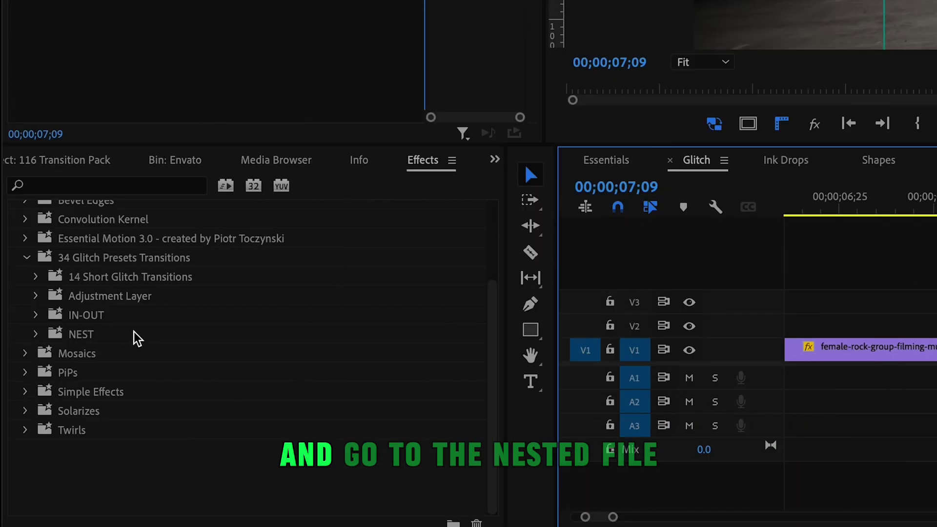
- Look over the NEST Glitch 01 preset's details
scroll(174, 339, down, 3)
scroll(174, 339, up, 7)
scroll(151, 437, down, 6)
click(151, 319)
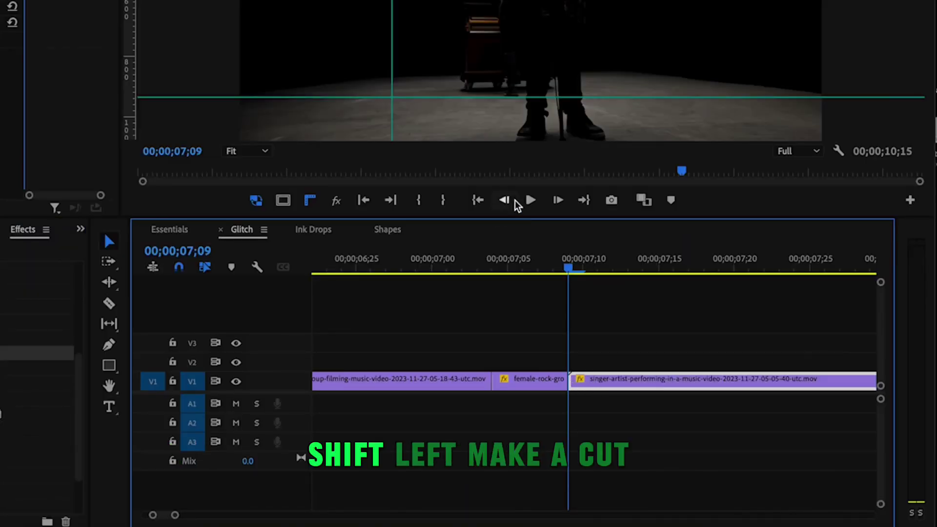
- Cut 5 frames either side of the second edit and nest both pieces into Nested Sequence 01
shift+click(507, 200)
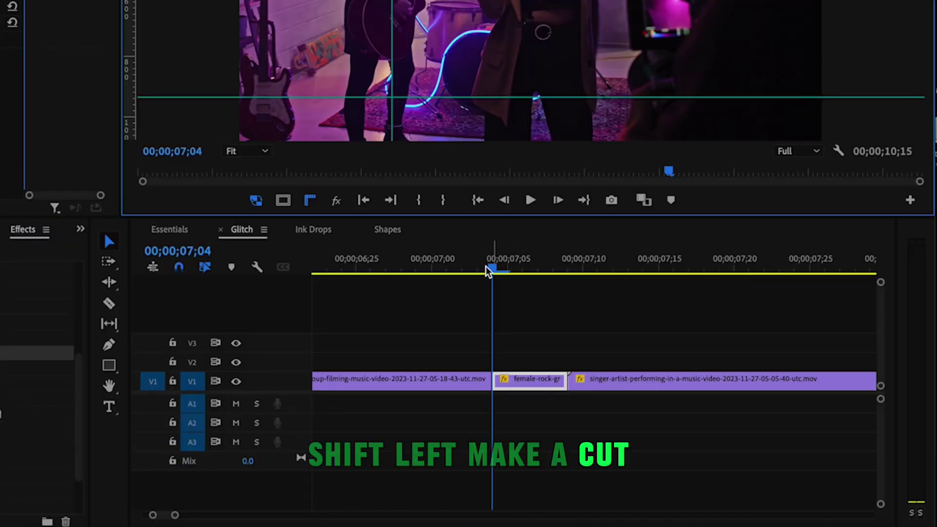
shift+click(558, 200)
shift+click(557, 200)
key(ctrl+k)
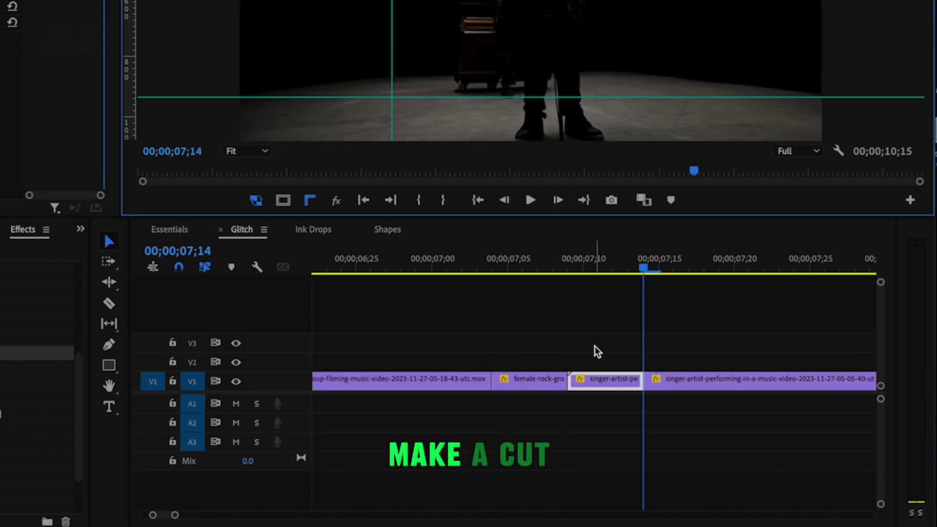
drag(540, 336, 592, 386)
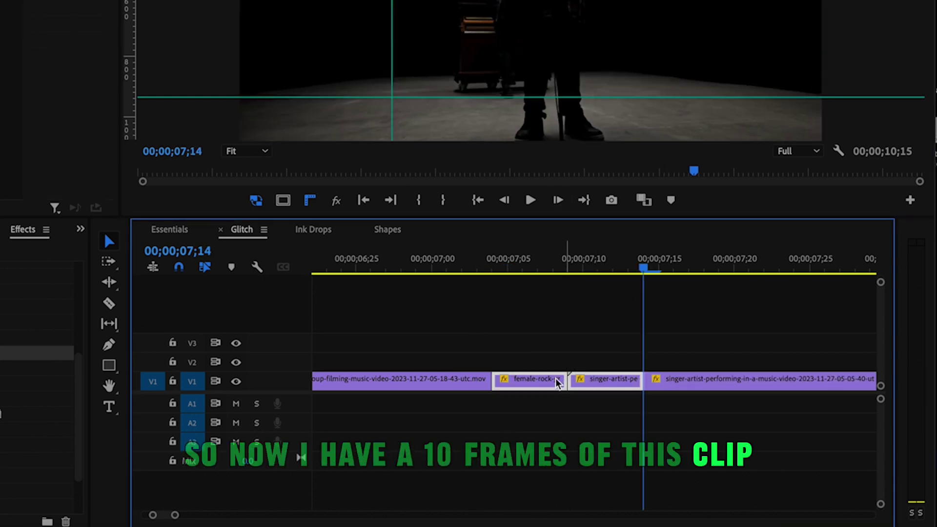
right_click(543, 387)
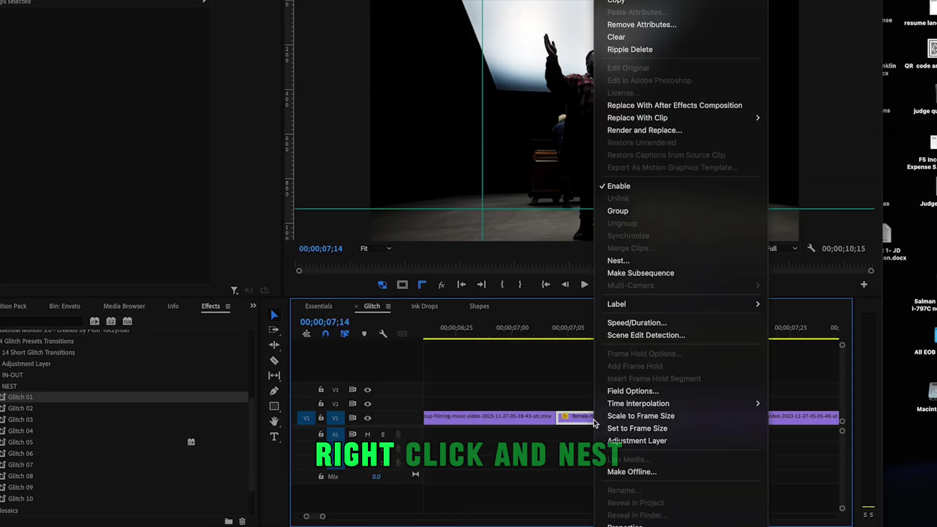
click(618, 260)
- Apply Glitch 01 to Nested Sequence 01 and render a preview of that section
click(617, 420)
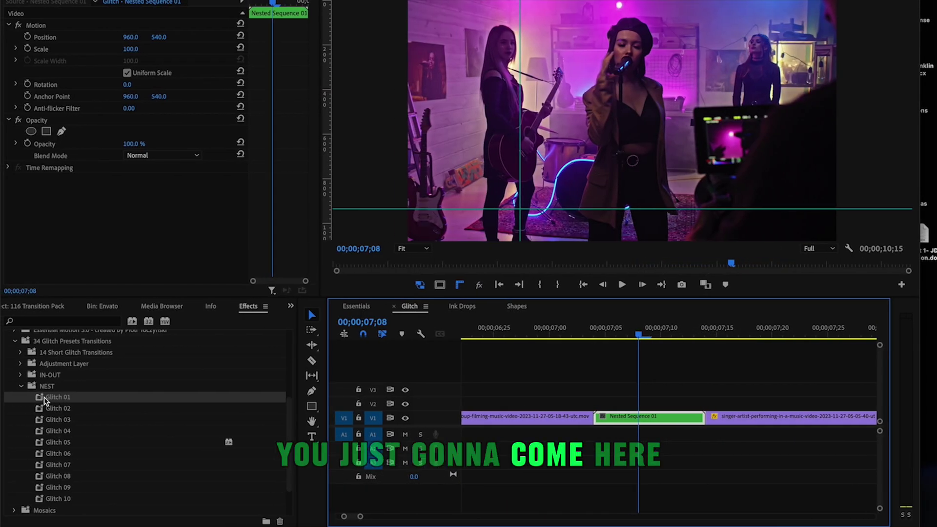
drag(20, 397, 449, 371)
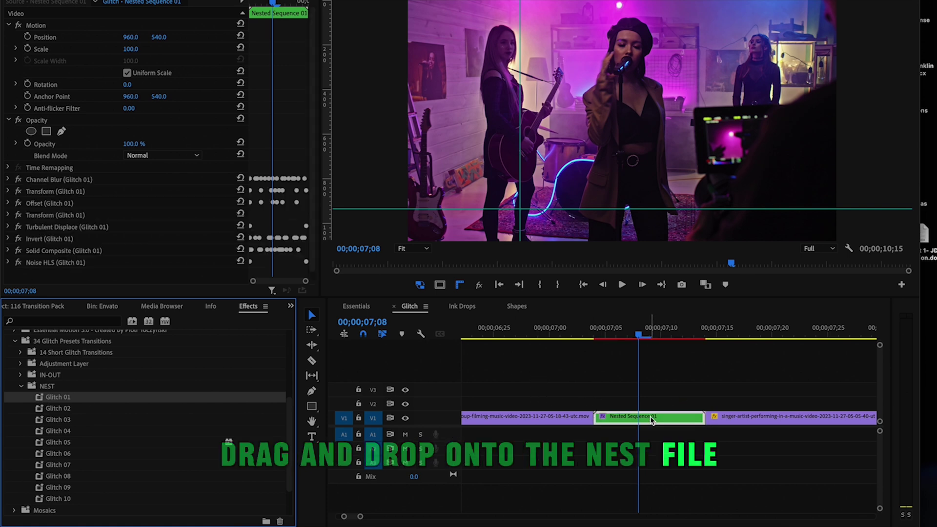
drag(639, 338, 569, 338)
key(Return)
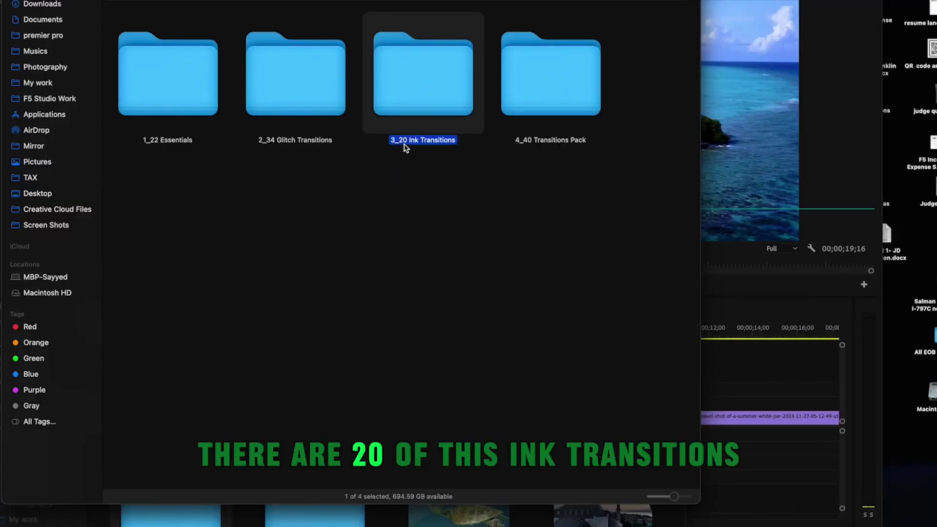
- Open 3_20 Ink Transitions and place 06.mp4 on the V4 track of the Premiere timeline
double_click(421, 94)
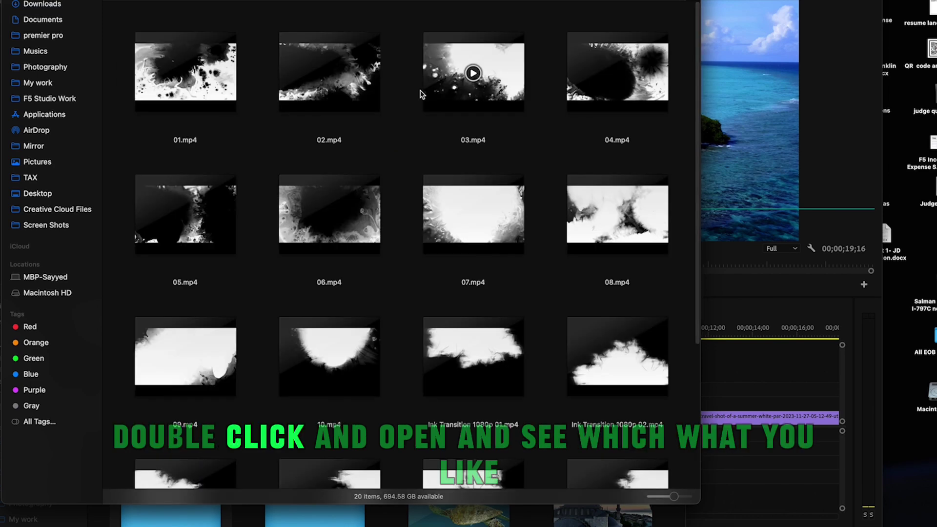
scroll(423, 293, down, 5)
scroll(497, 278, up, 3)
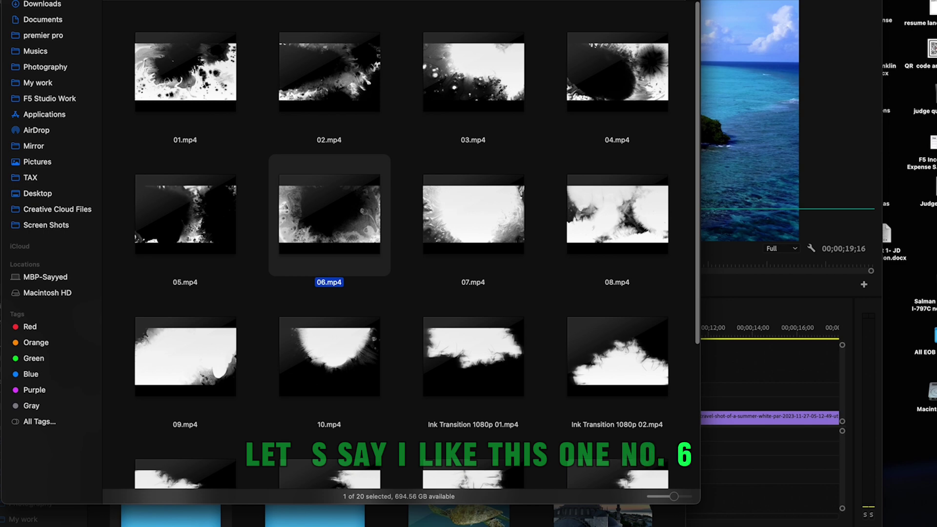
drag(358, 200, 253, 194)
drag(486, 275, 677, 369)
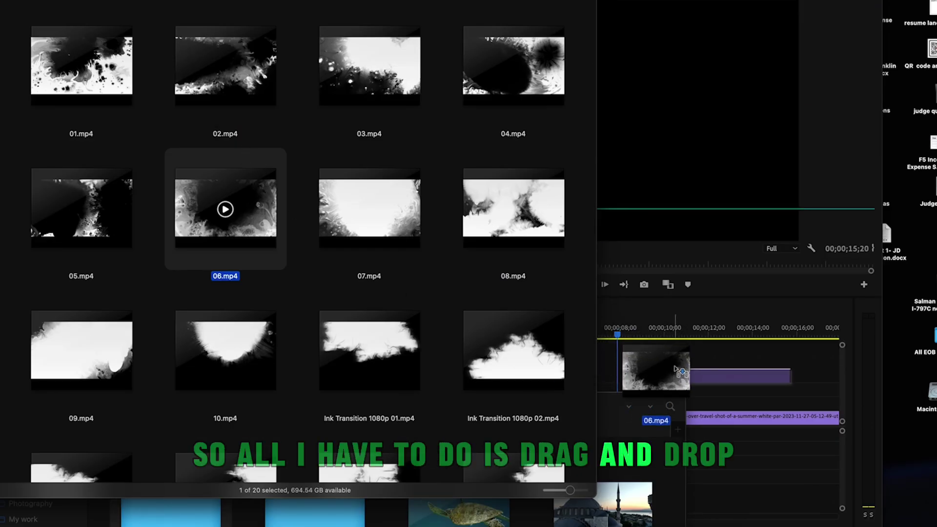
drag(772, 409, 658, 368)
click(706, 375)
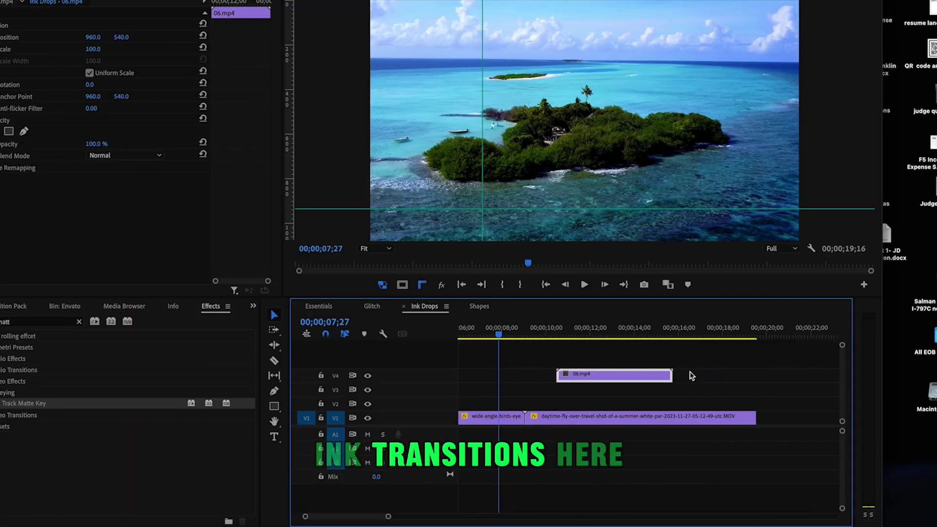
- Preview the ink clip, then move the wide-angle clip to V2 and slide the fly-over clip to the start
mouse_move(509, 336)
mouse_down()
mouse_move(591, 336)
mouse_move(507, 342)
mouse_up()
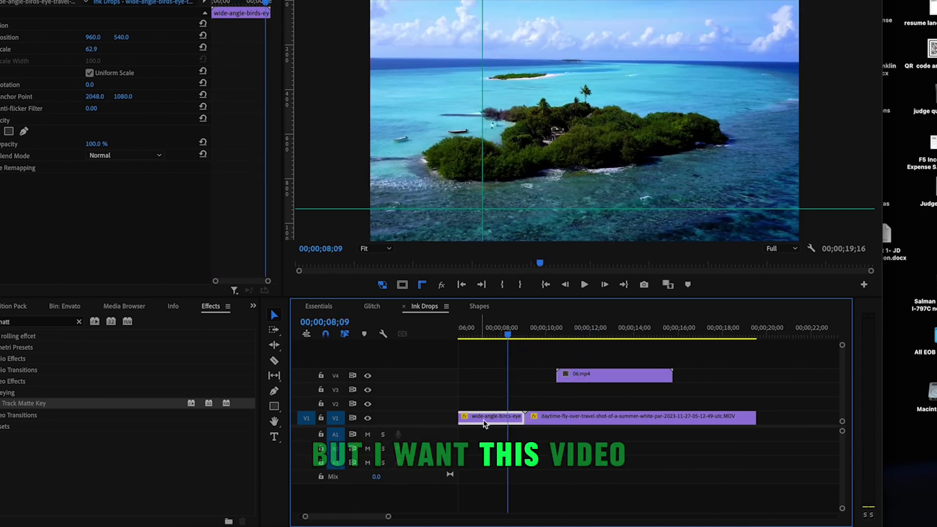
key(space)
key(space)
key(minus)
click(516, 416)
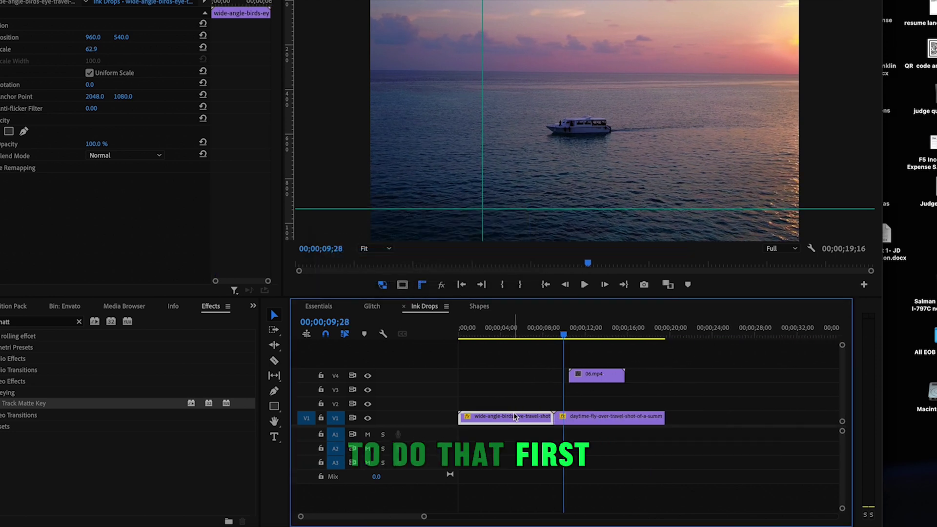
drag(517, 416, 520, 405)
click(616, 418)
drag(616, 418, 519, 419)
- Move 06.mp4 to V3, split the wide-angle clip where the ink begins, and select its second piece
key(=)
drag(722, 376, 604, 389)
mouse_move(634, 342)
mouse_down()
mouse_move(535, 342)
mouse_move(607, 341)
mouse_up()
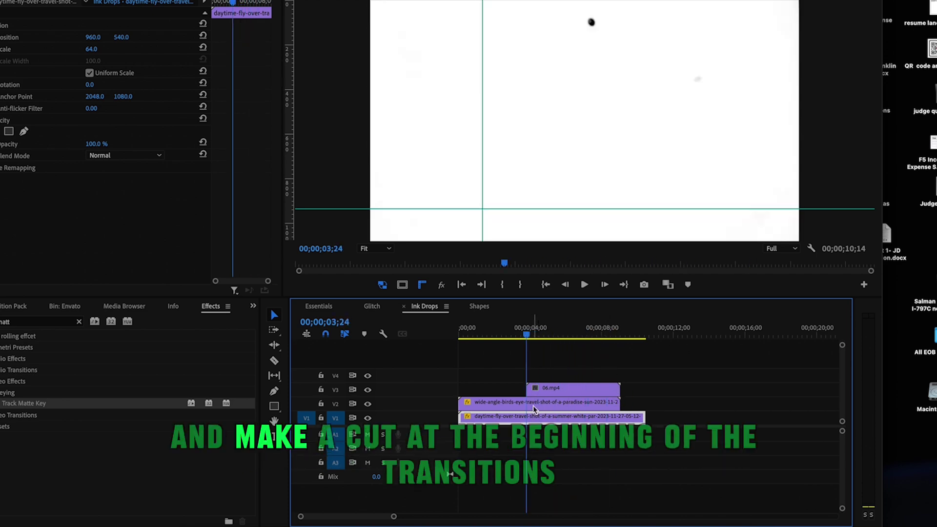
click(529, 403)
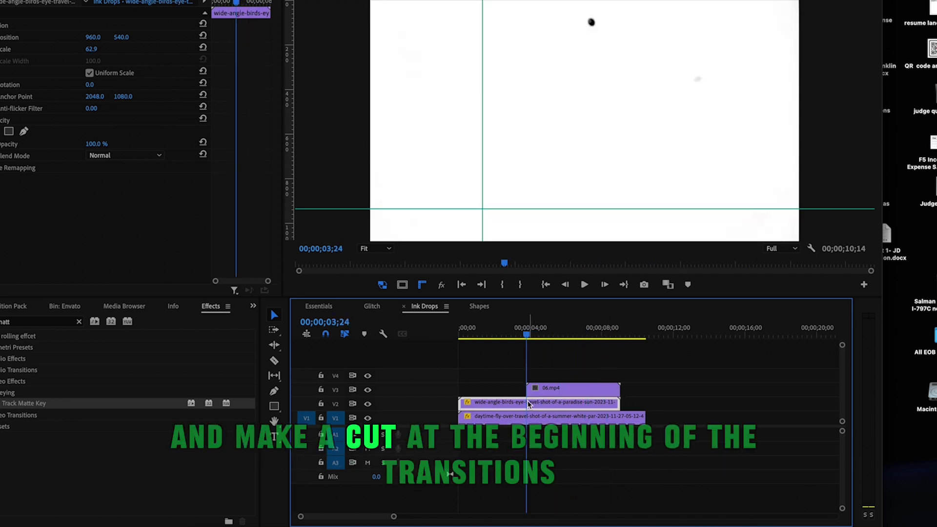
key(super+k)
click(485, 337)
mouse_move(485, 336)
mouse_down()
mouse_move(540, 343)
mouse_move(512, 338)
mouse_move(534, 338)
mouse_up()
click(546, 403)
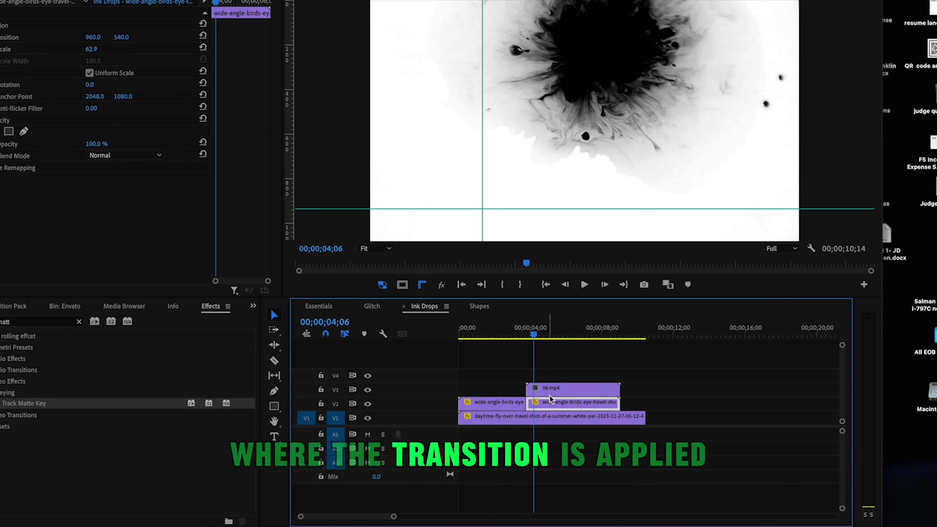
- Give the V2 wide-angle piece Track Matte Key with Matte Video 3 and Matte Luma compositing, then play
click(79, 321)
click(28, 325)
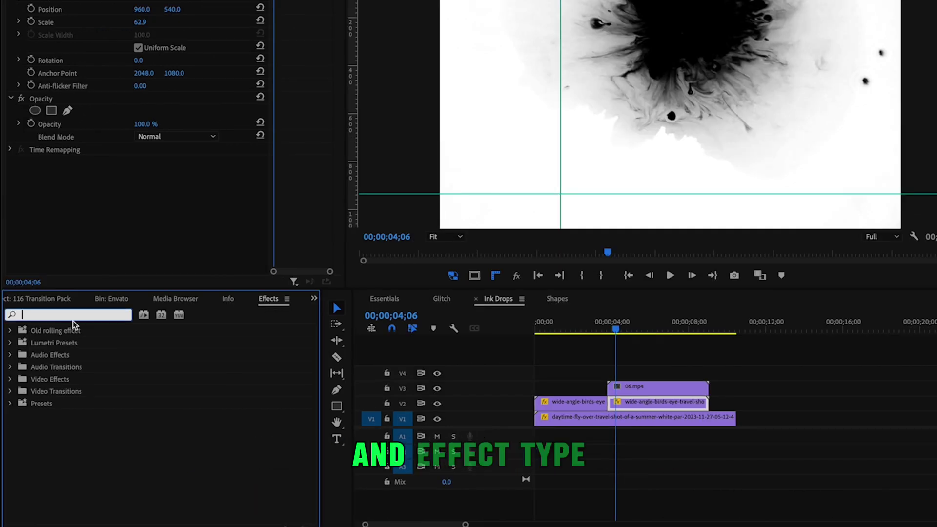
text(track ma)
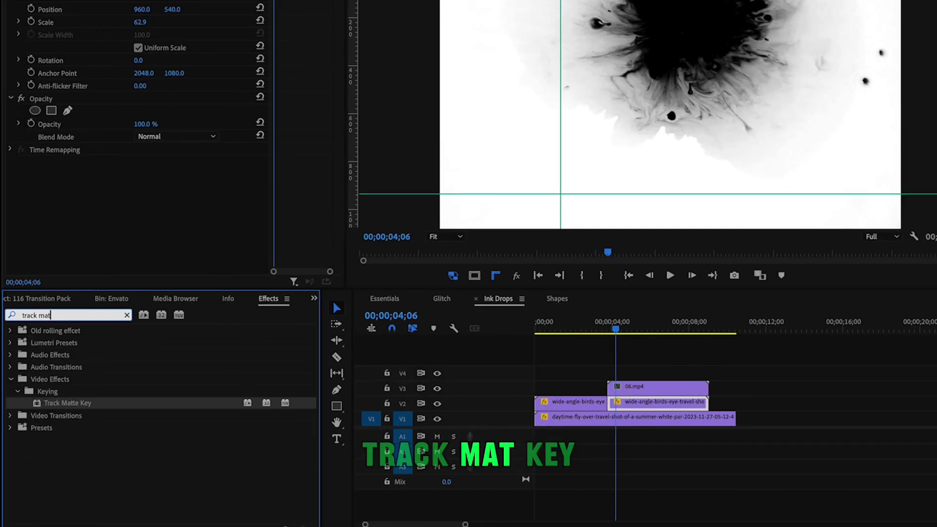
text(t)
drag(58, 402, 636, 403)
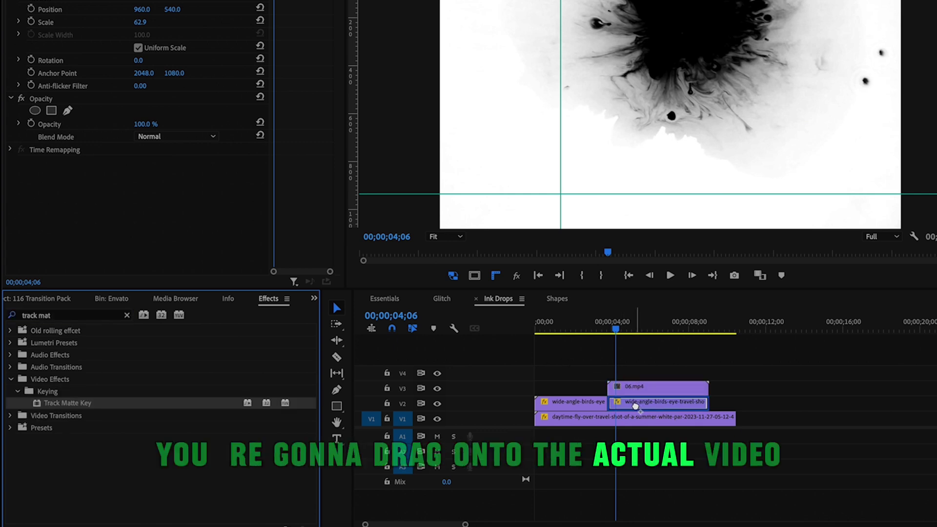
drag(635, 405, 637, 409)
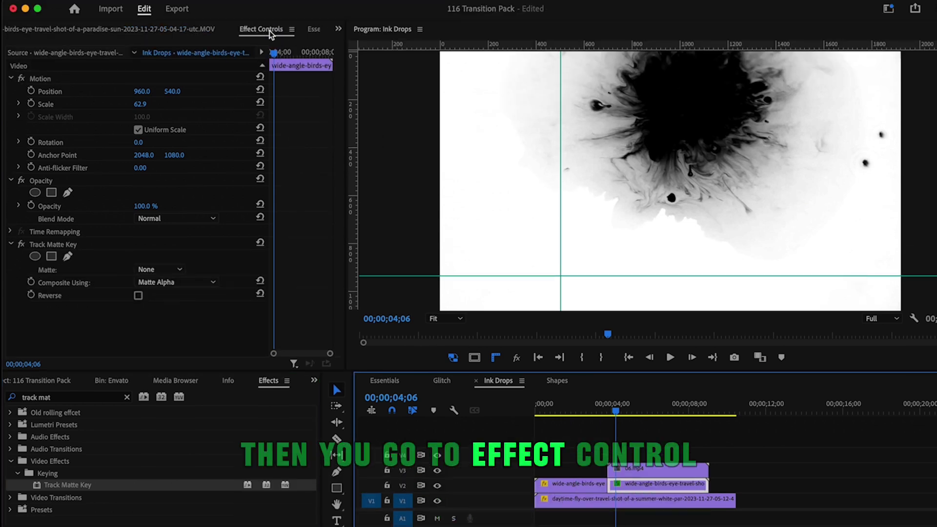
click(270, 34)
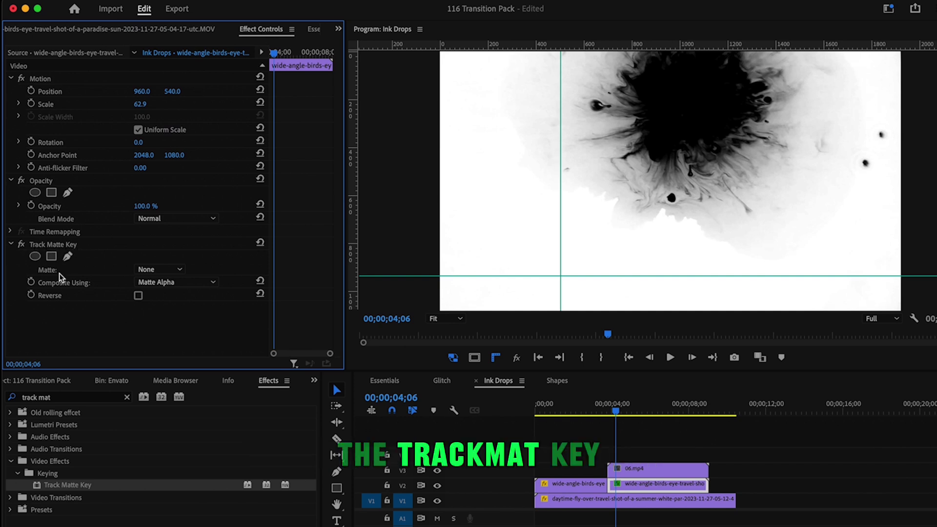
click(163, 271)
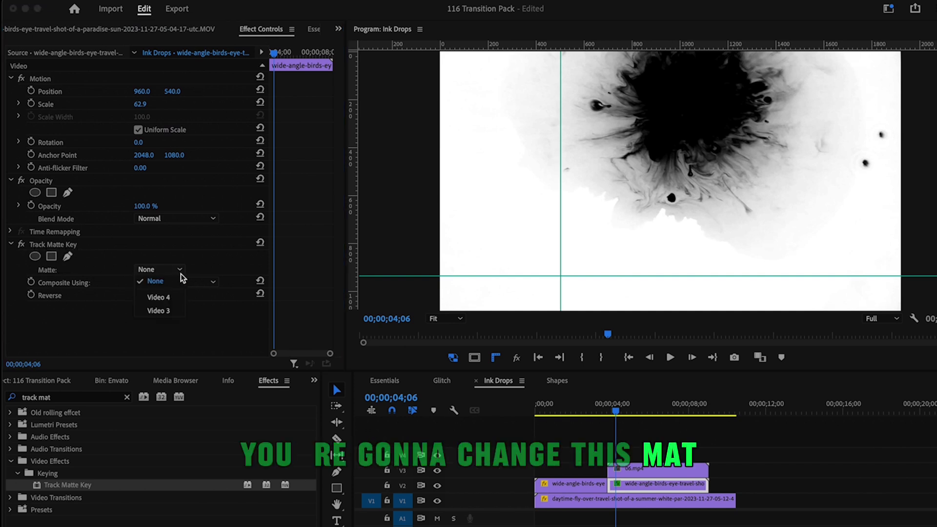
click(166, 310)
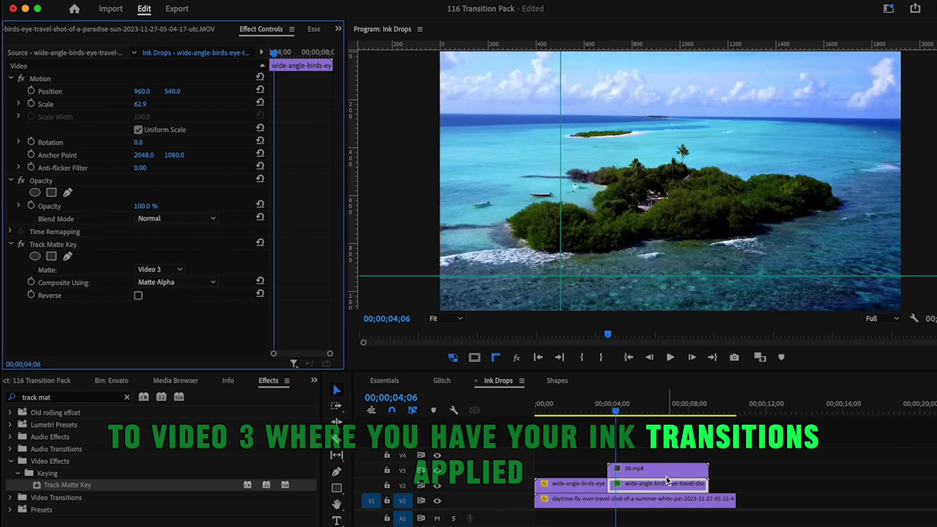
click(213, 283)
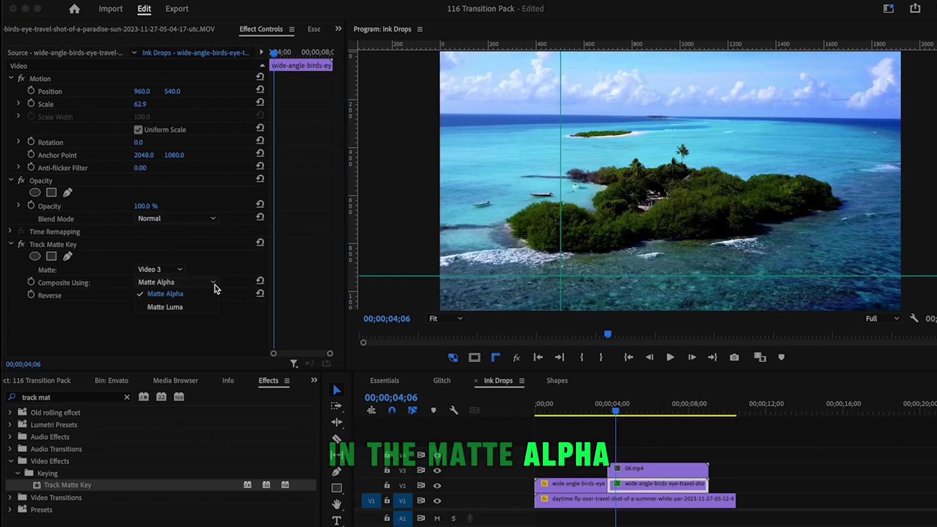
click(170, 307)
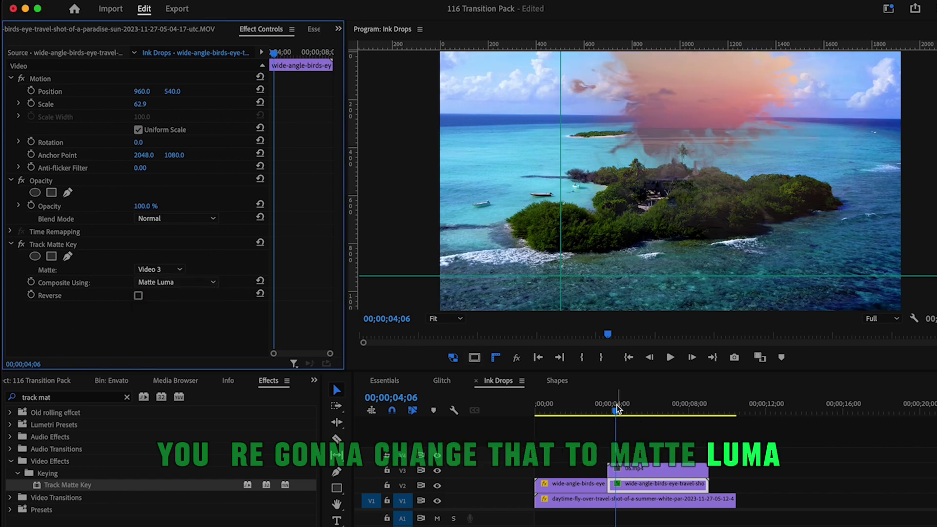
key(Home)
key(space)
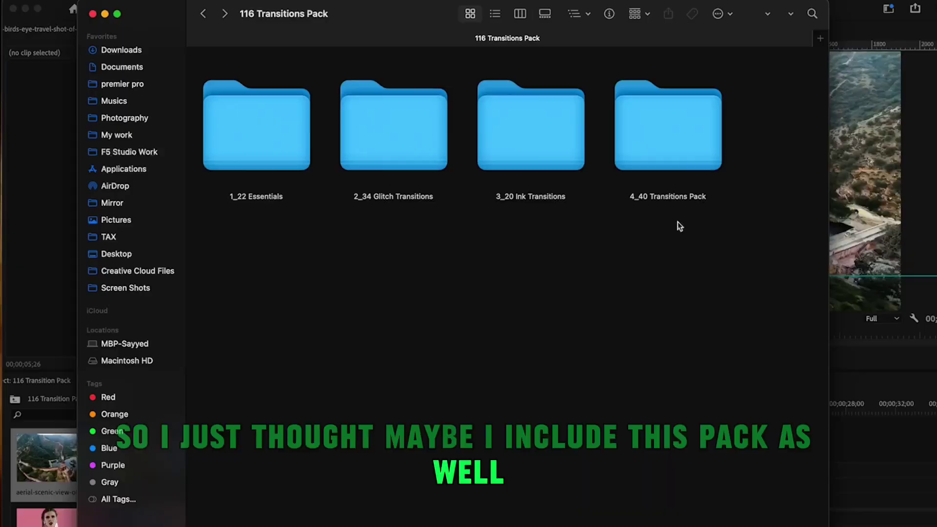
- Open the 4_40 Transitions Pack folder and scroll through its .mogrt files
double_click(675, 156)
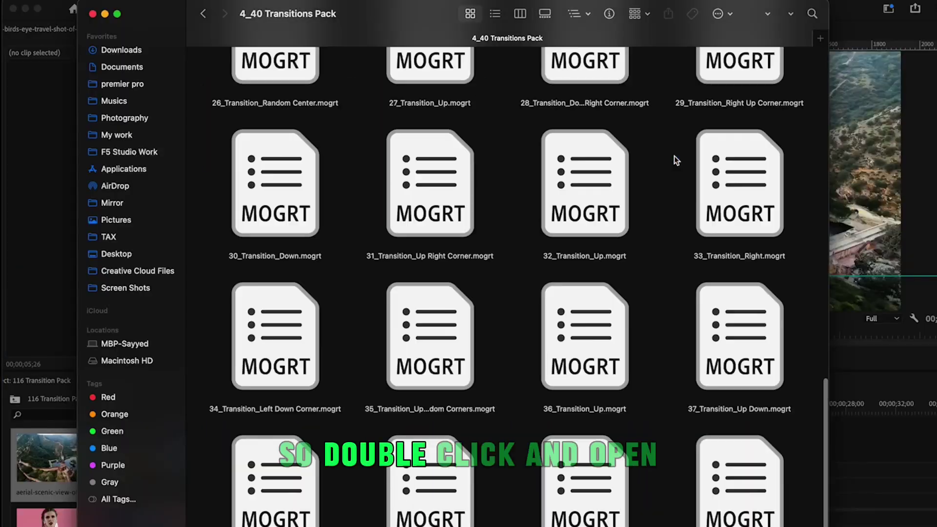
scroll(595, 295, down, 1)
scroll(595, 294, up, 1)
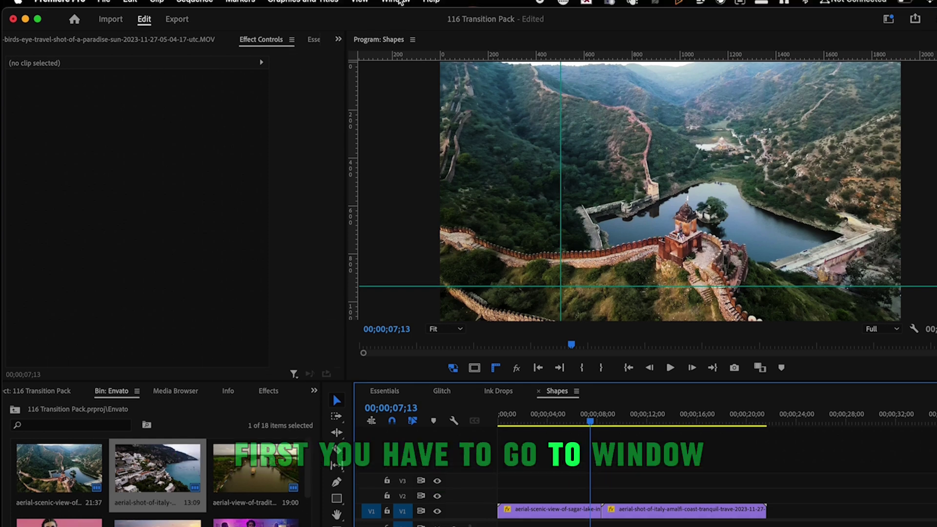
- In Essential Graphics' Browse view, add 4_40 Transitions Pack from 116 Transitions Pack as a local templates folder
click(400, 2)
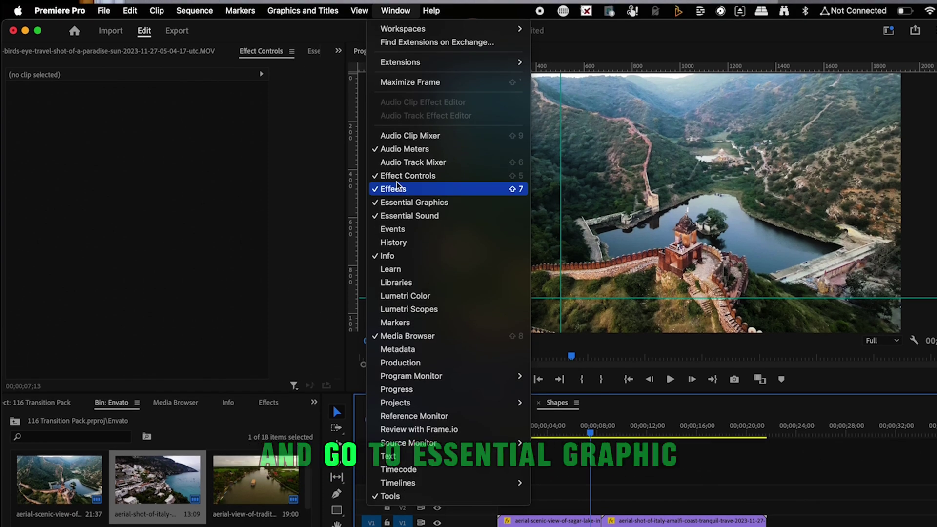
click(410, 203)
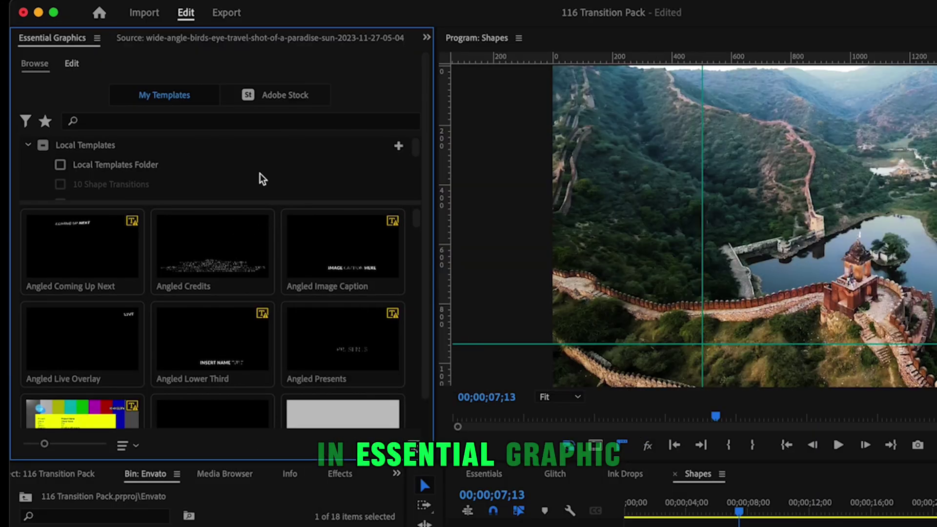
click(43, 68)
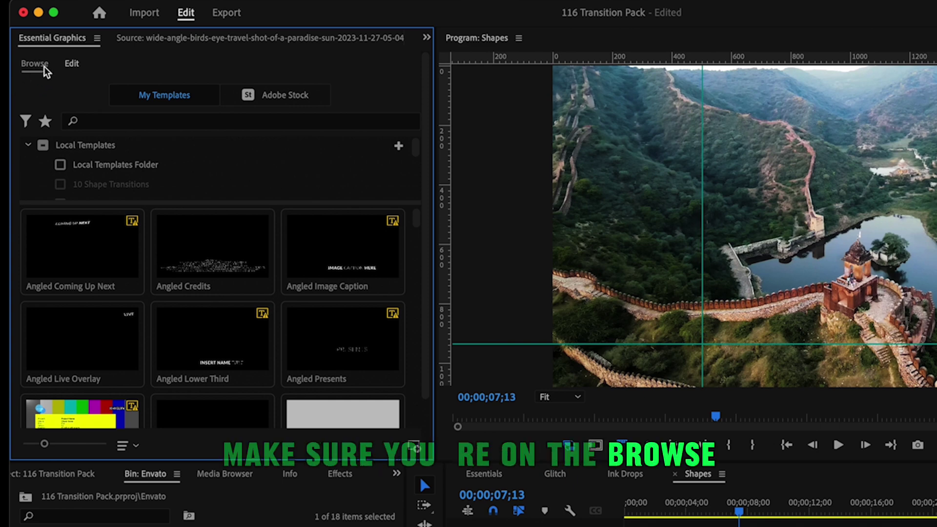
click(398, 147)
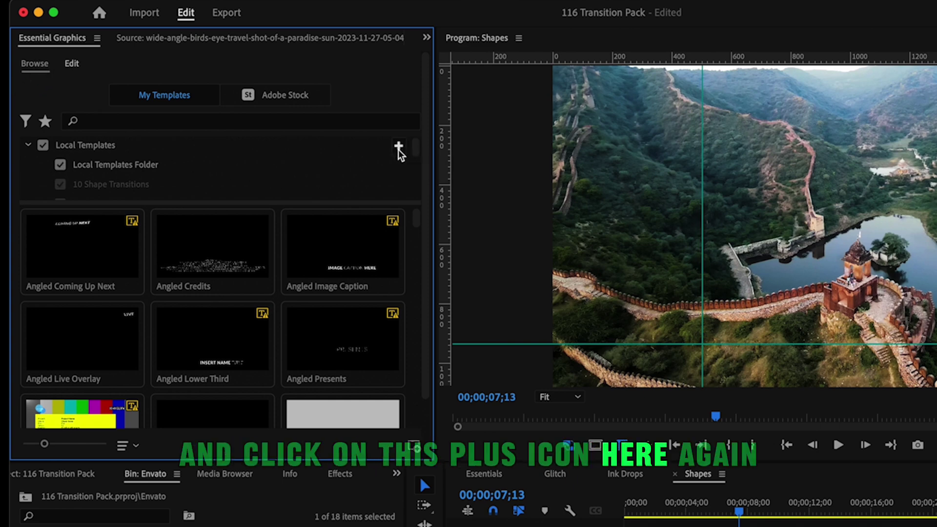
click(811, 107)
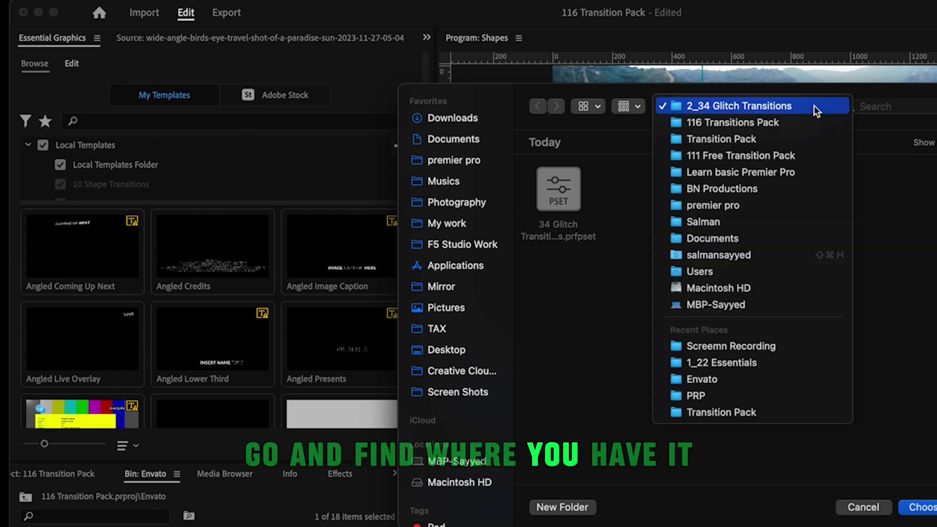
click(800, 121)
click(808, 195)
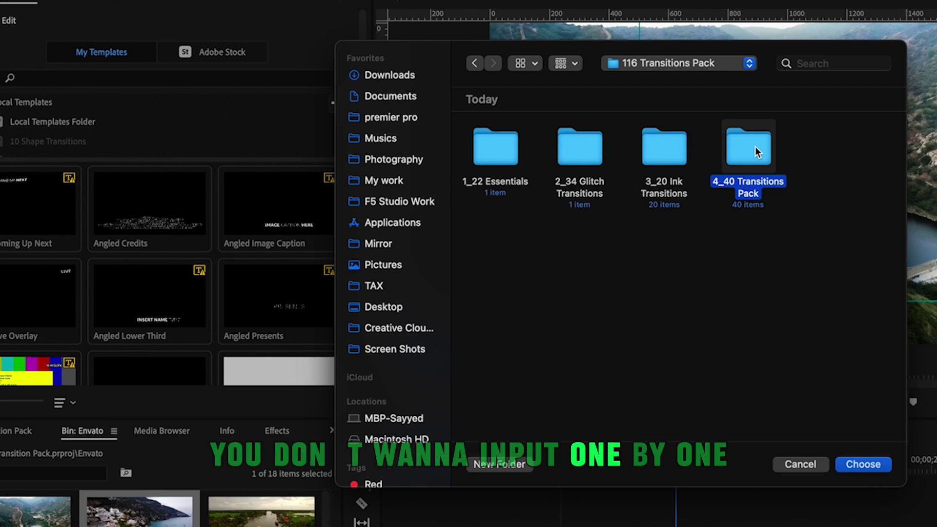
click(863, 464)
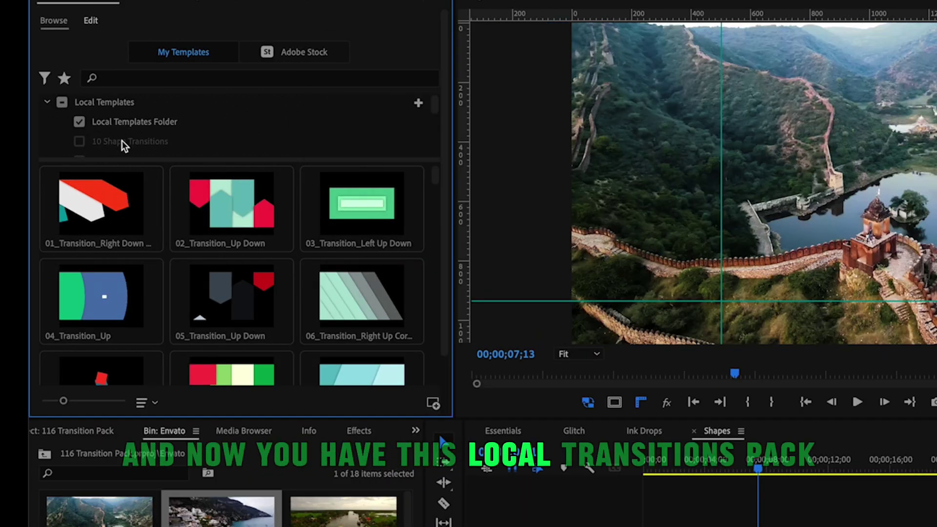
- Scroll the 4_40 templates grid and select 29_Transition_Right Up Corner
scroll(142, 136, down, 3)
scroll(297, 274, down, 10)
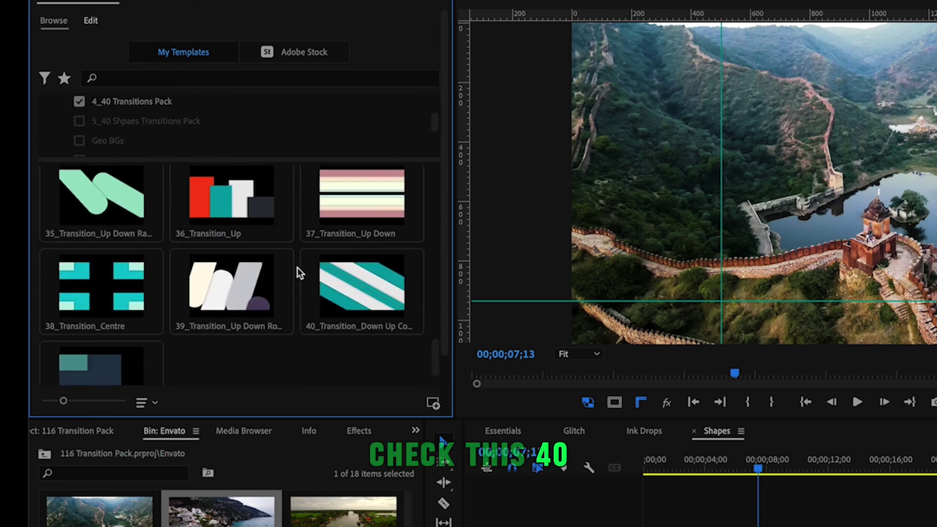
scroll(298, 267, up, 10)
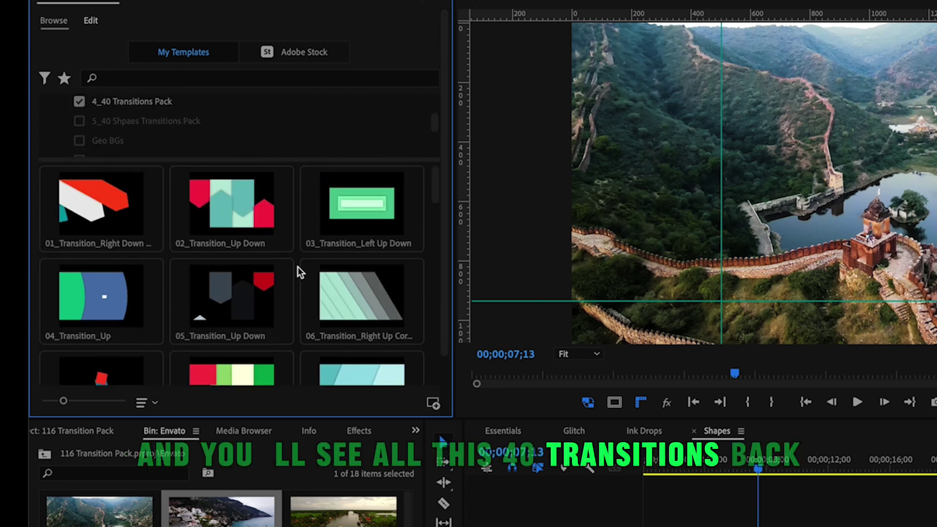
scroll(178, 286, down, 6)
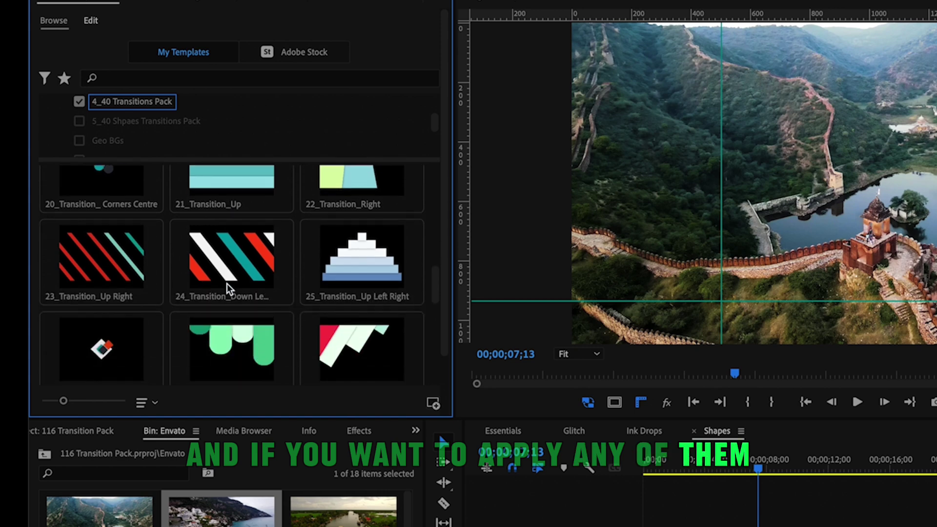
scroll(227, 283, down, 4)
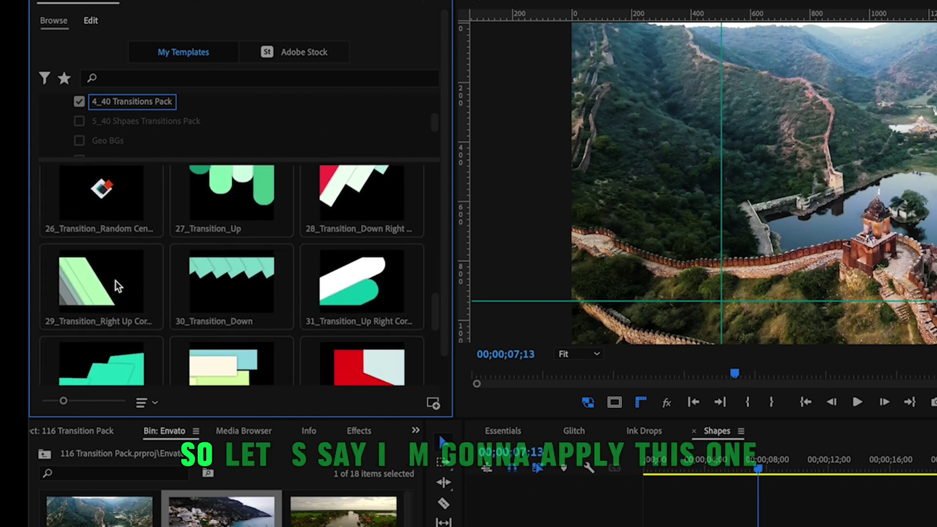
click(115, 280)
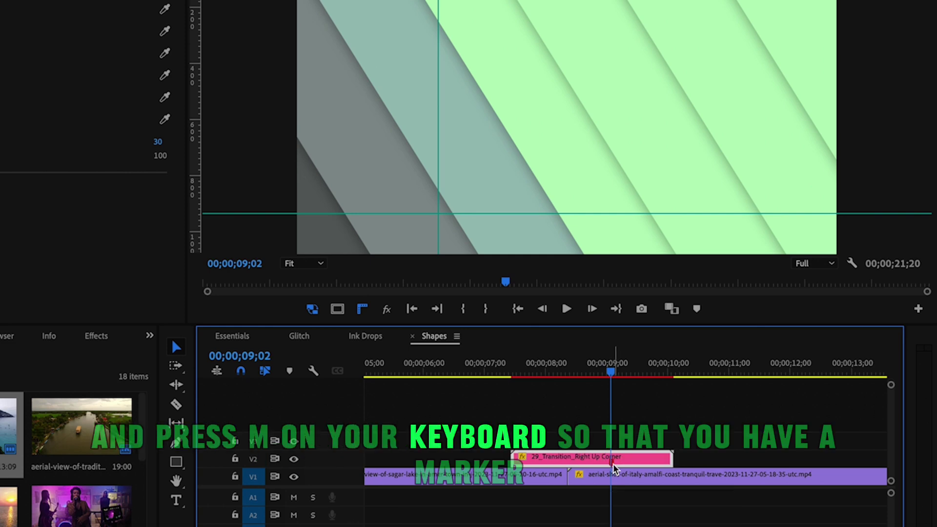
- Slide 29_Transition_Right Up Corner left so its midpoint sits on the Sagar–Amalfi cut, then render that section
drag(638, 468, 613, 466)
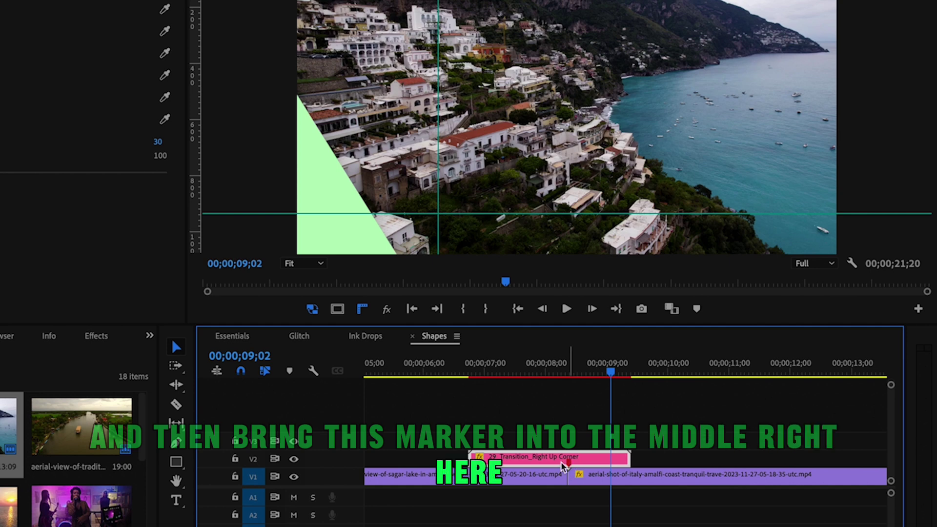
click(439, 368)
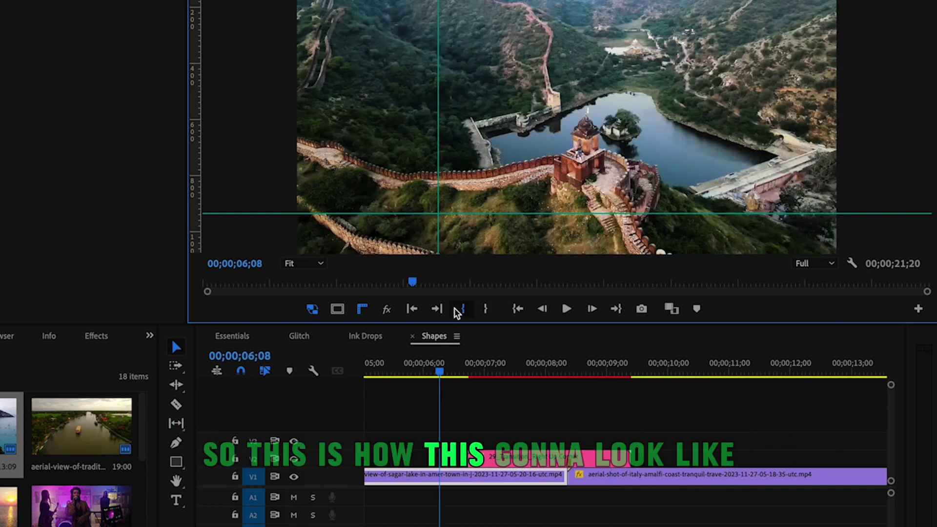
click(642, 371)
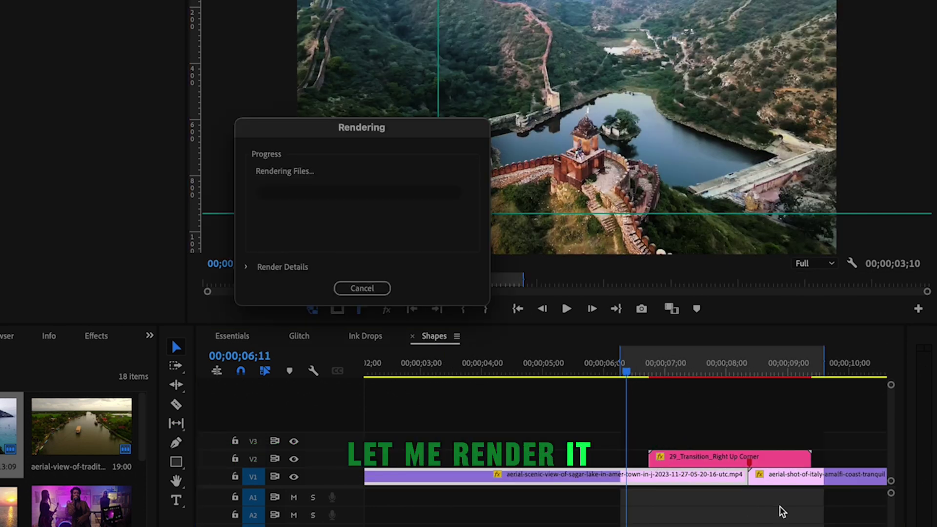